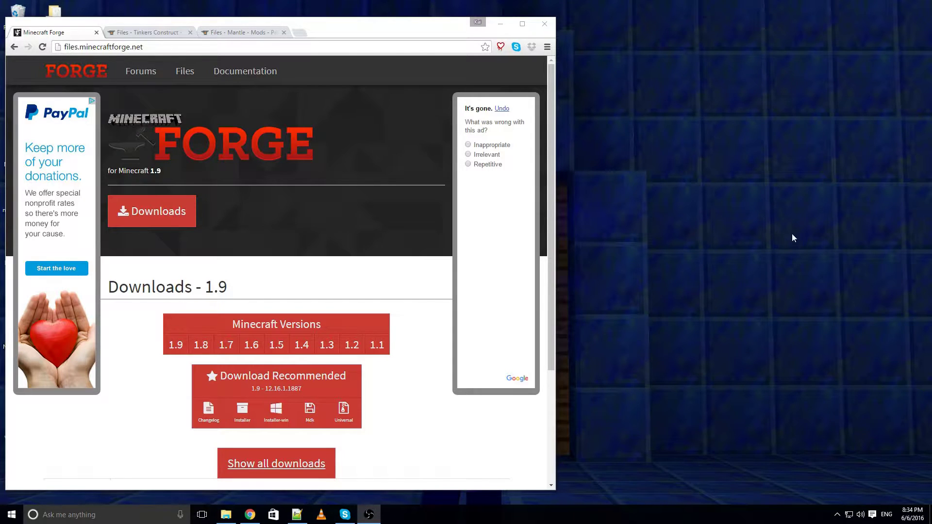
On the Minecraft Forge site, open the 1.9.4 downloads and pick the Installer link.
drag(597, 129, 751, 297)
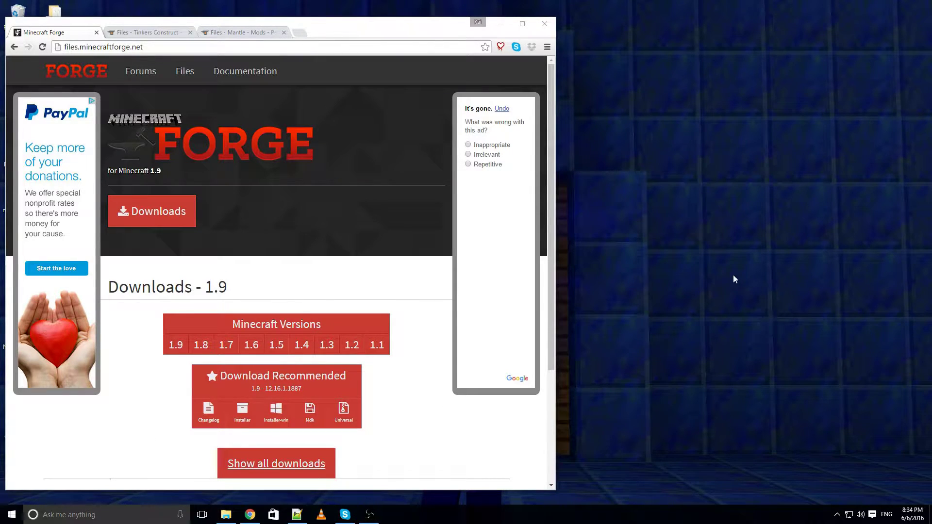
click(343, 27)
click(167, 49)
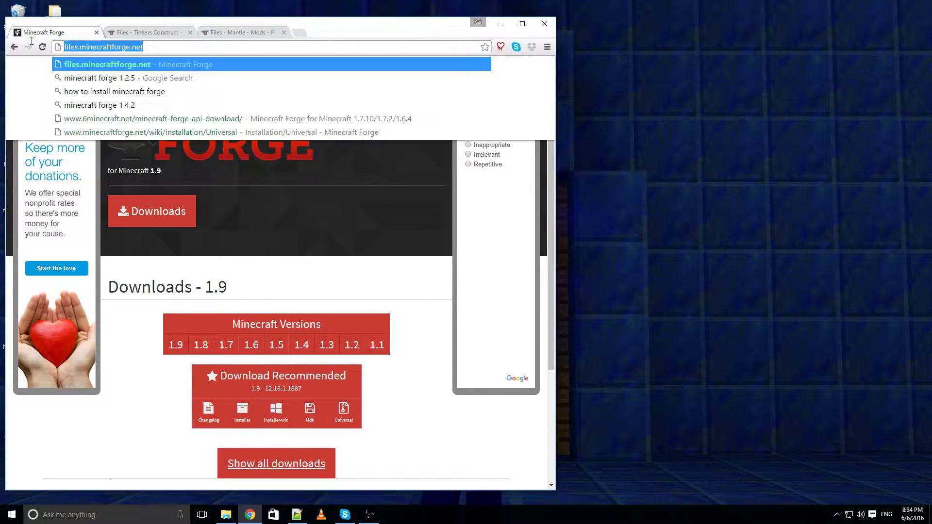
click(115, 51)
triple_click(115, 51)
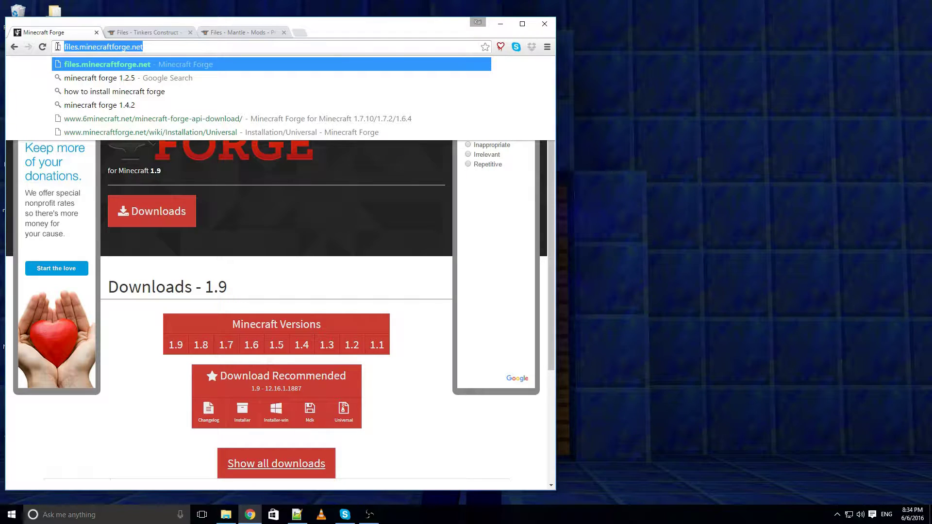
click(157, 47)
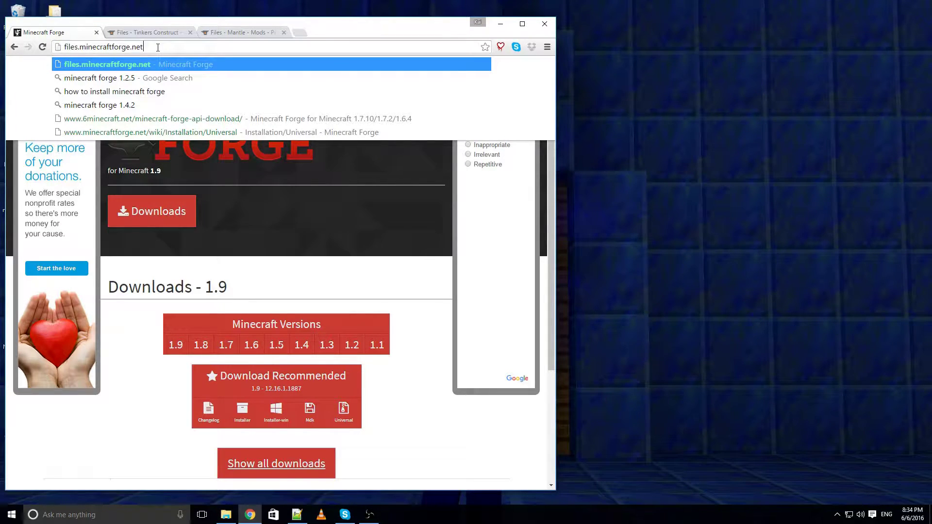
click(353, 234)
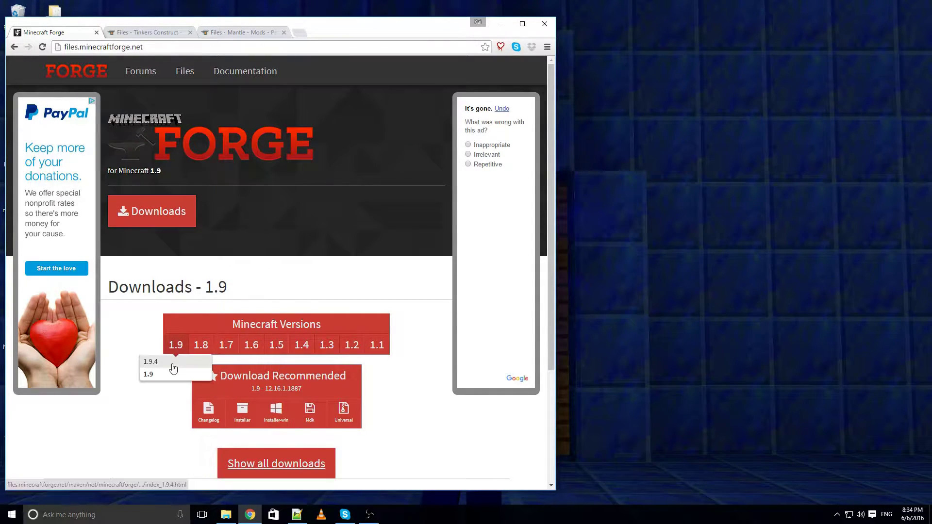
click(170, 363)
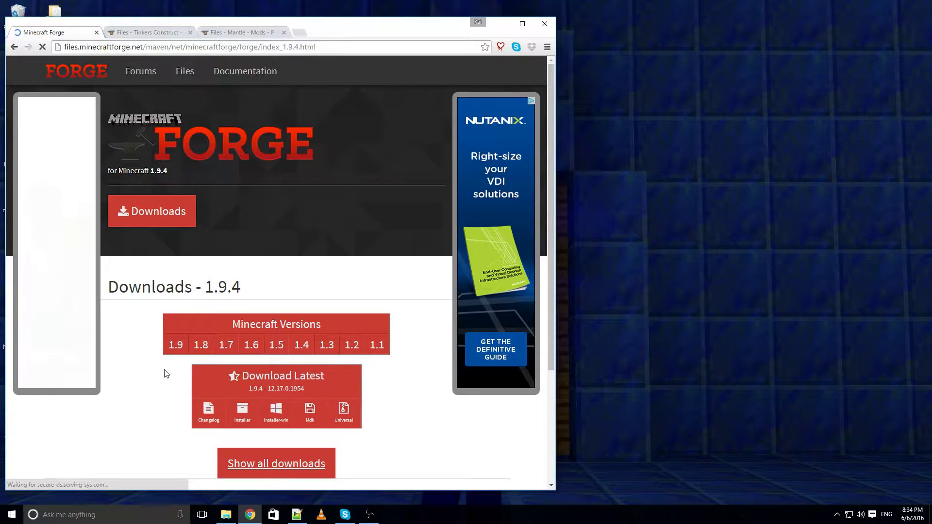
click(244, 416)
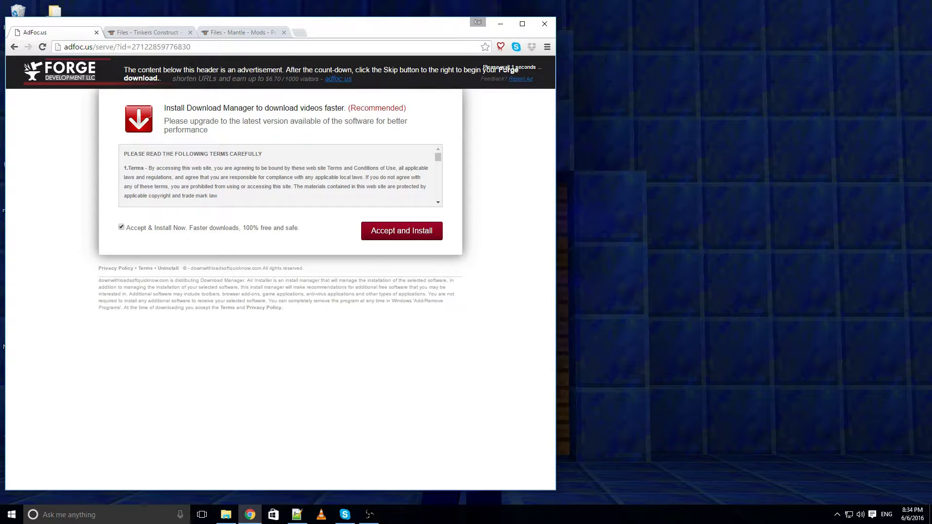
Skip the ad page, block further prompts, and leave so the 12.17.0.1954 installer downloads.
click(505, 70)
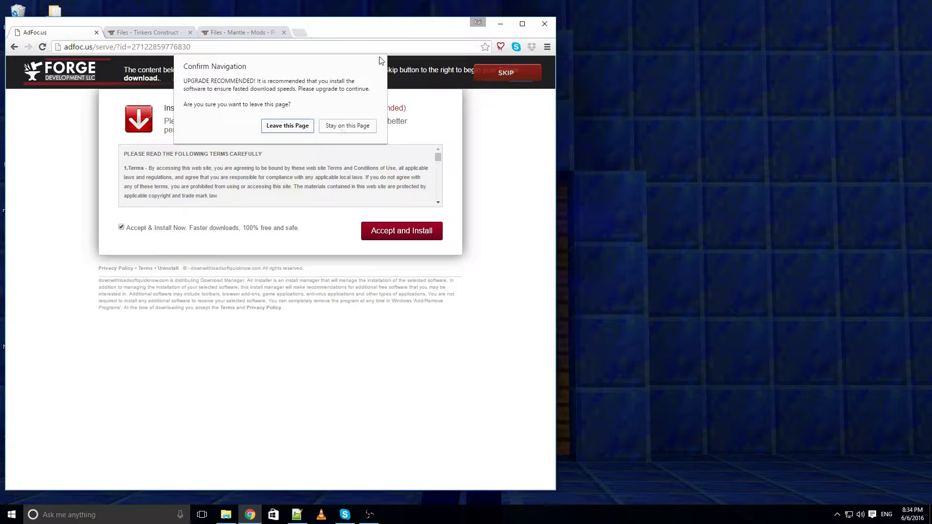
key(Escape)
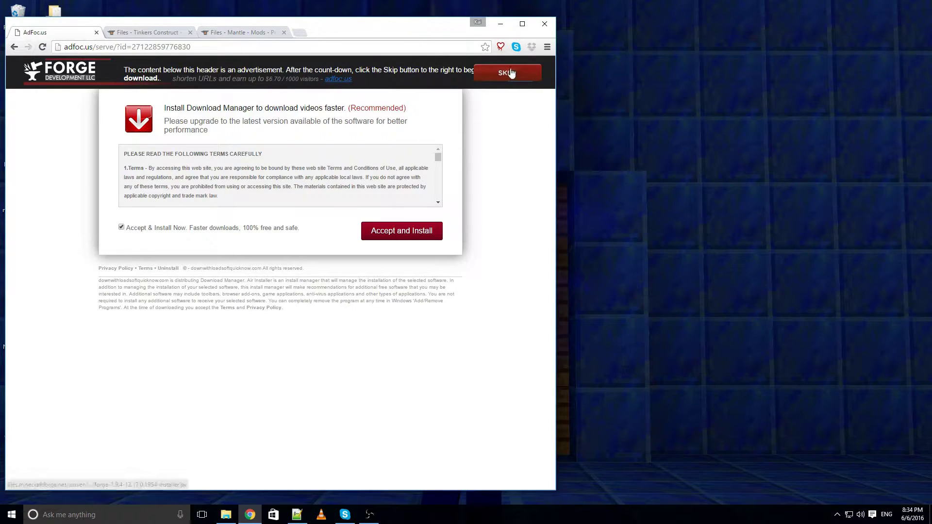
click(500, 71)
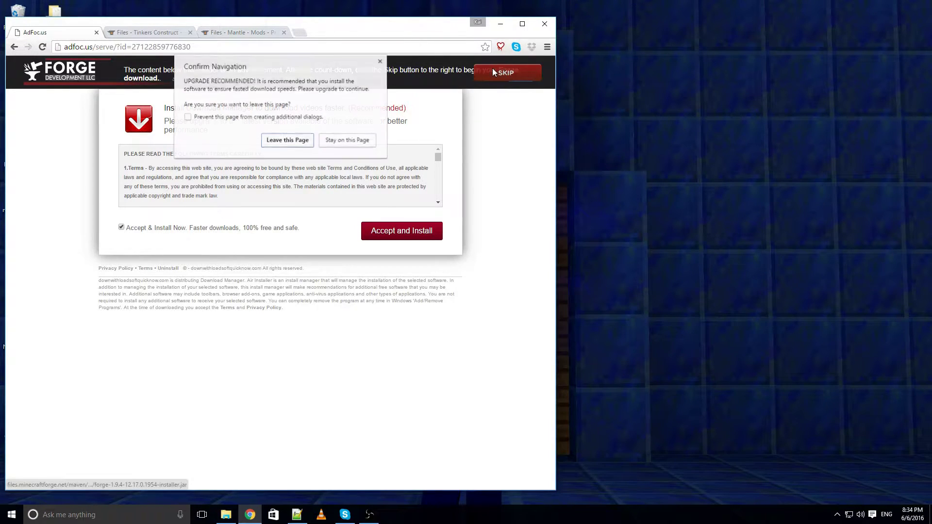
click(211, 119)
click(290, 141)
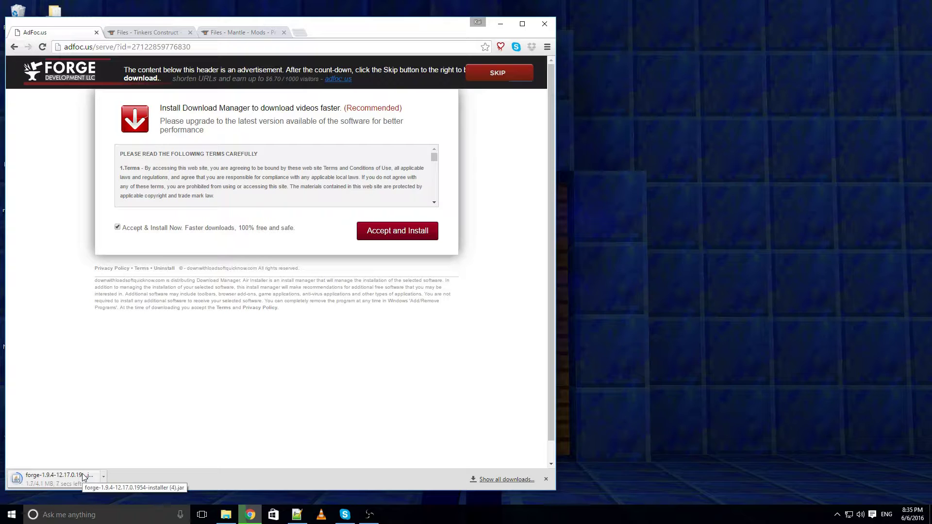
Create a new desktop folder named forge.
right_click(638, 212)
mouse_move(670, 304)
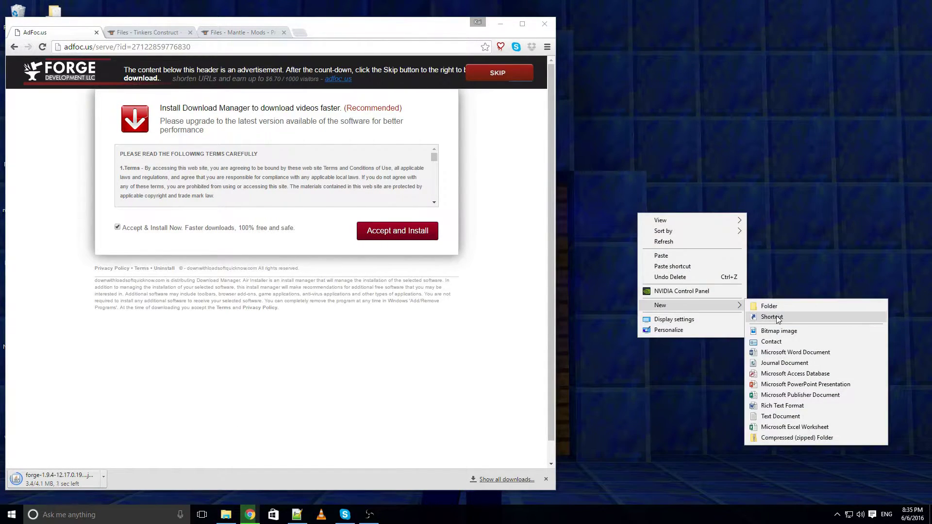
click(782, 307)
text(forge)
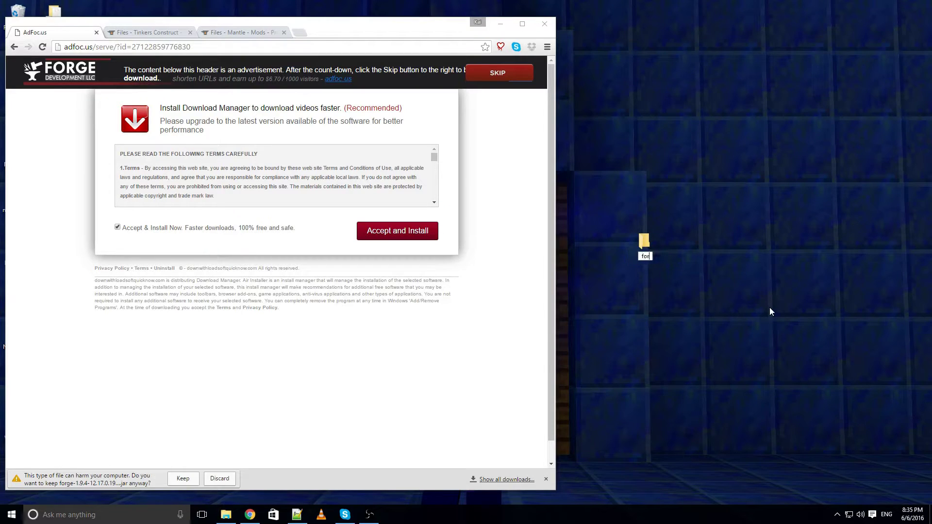
key(Return)
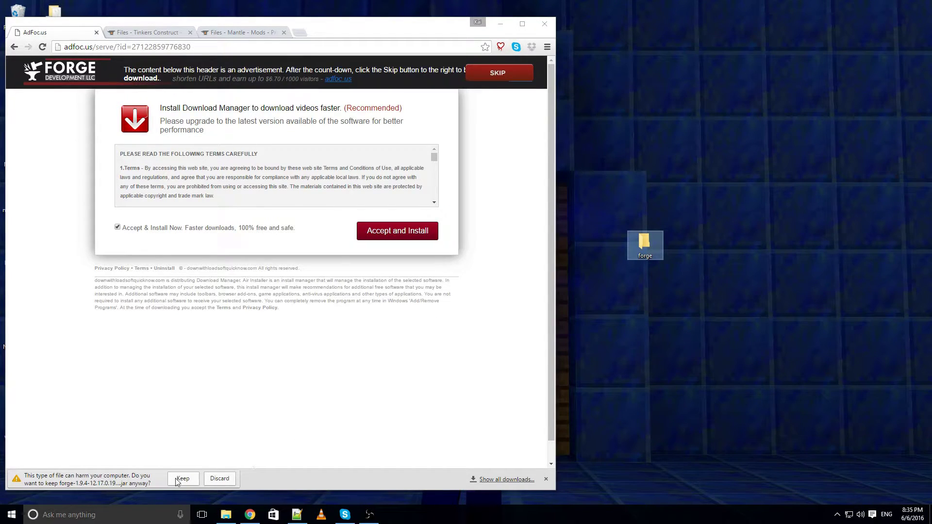
Keep the downloaded Forge installer jar and move it into the forge folder.
click(176, 479)
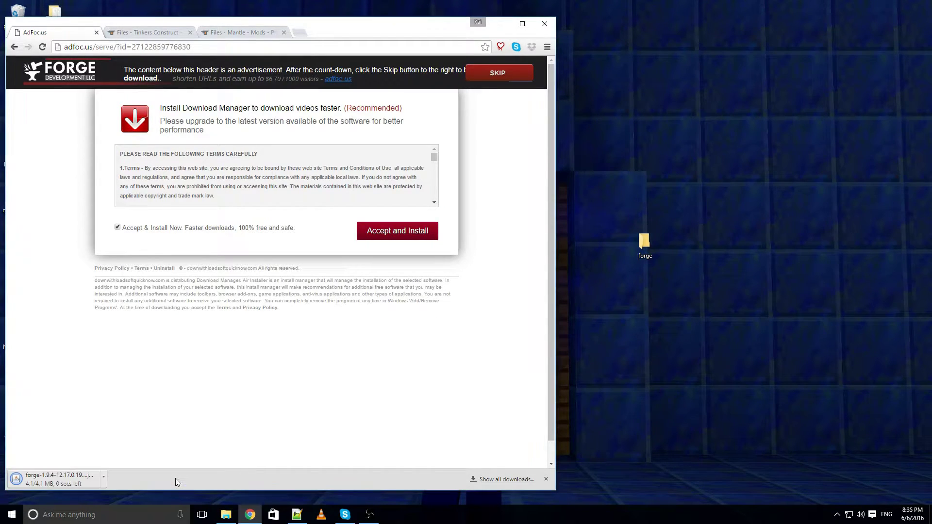
double_click(643, 243)
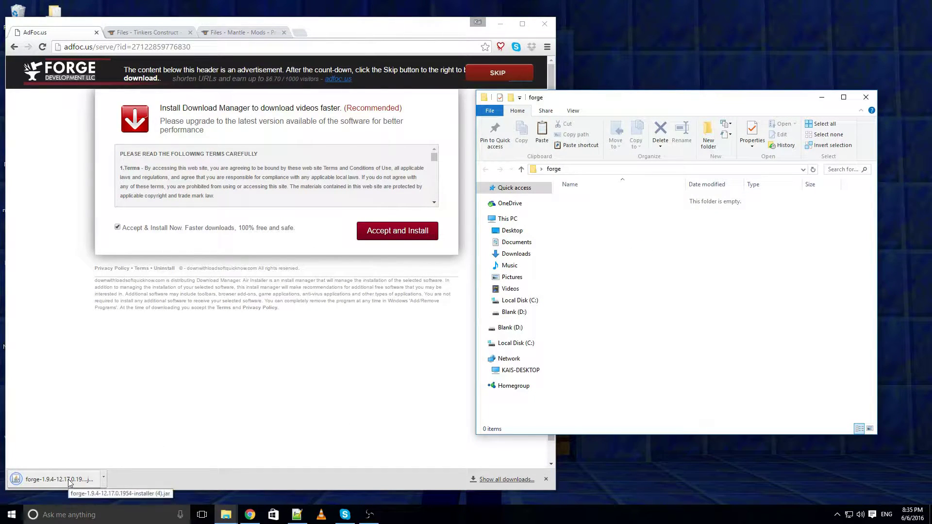
mouse_move(68, 482)
mouse_down()
mouse_move(368, 431)
mouse_move(728, 267)
mouse_move(684, 285)
mouse_up()
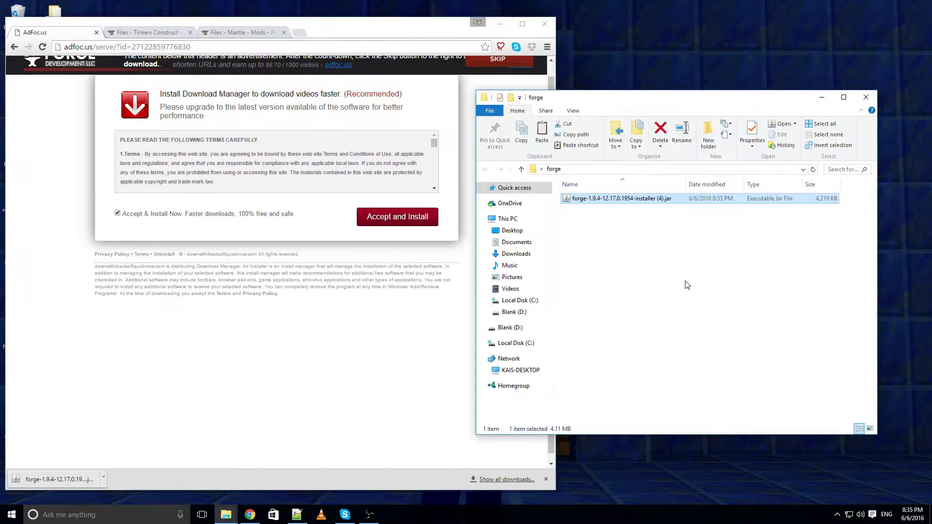
click(668, 200)
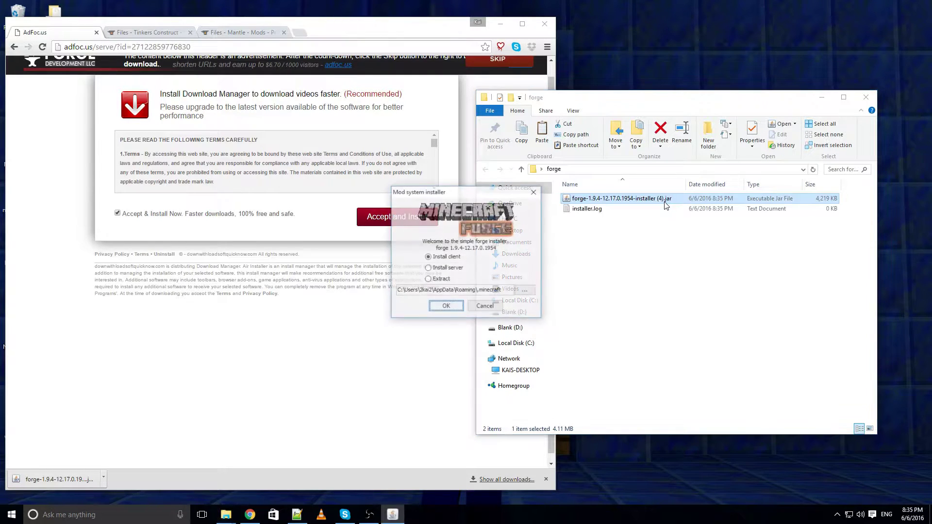
Choose Install server and set the target folder to Desktop\Forge.
click(436, 271)
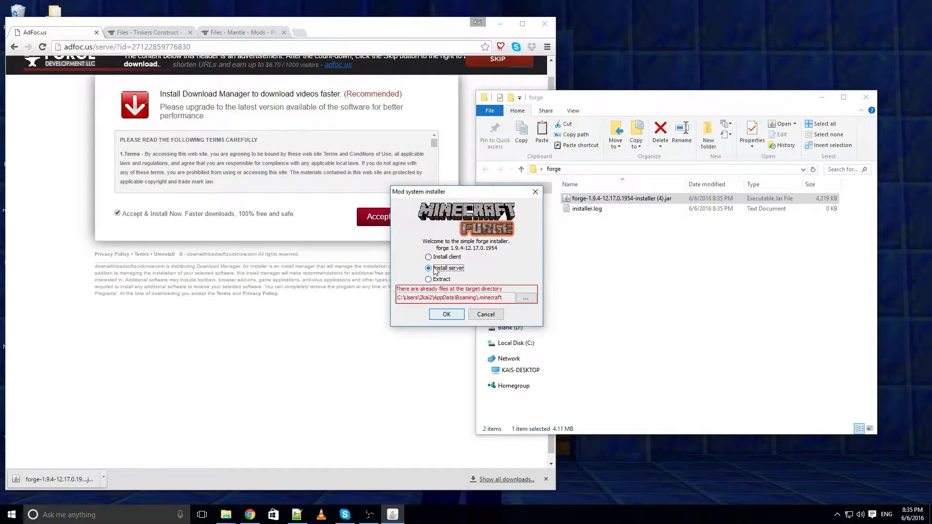
click(526, 298)
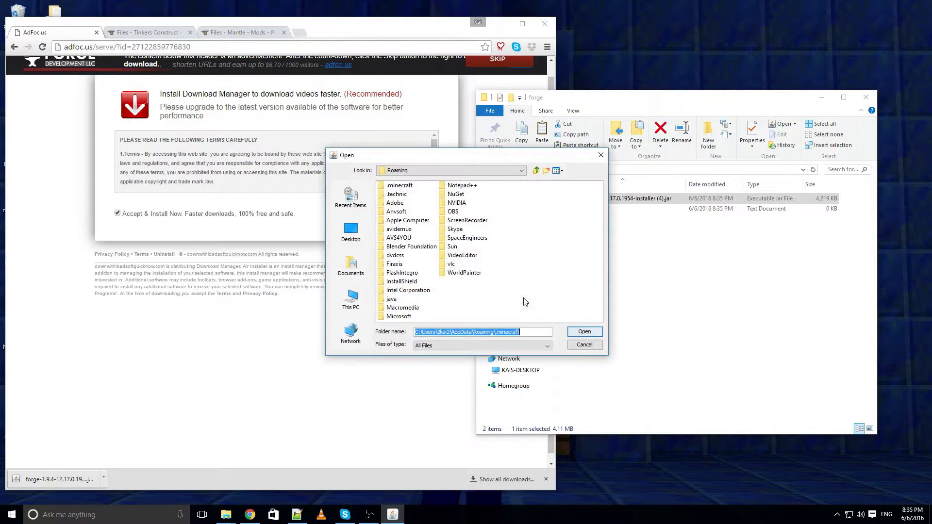
mouse_move(508, 332)
mouse_down()
mouse_move(518, 332)
mouse_move(451, 332)
mouse_up()
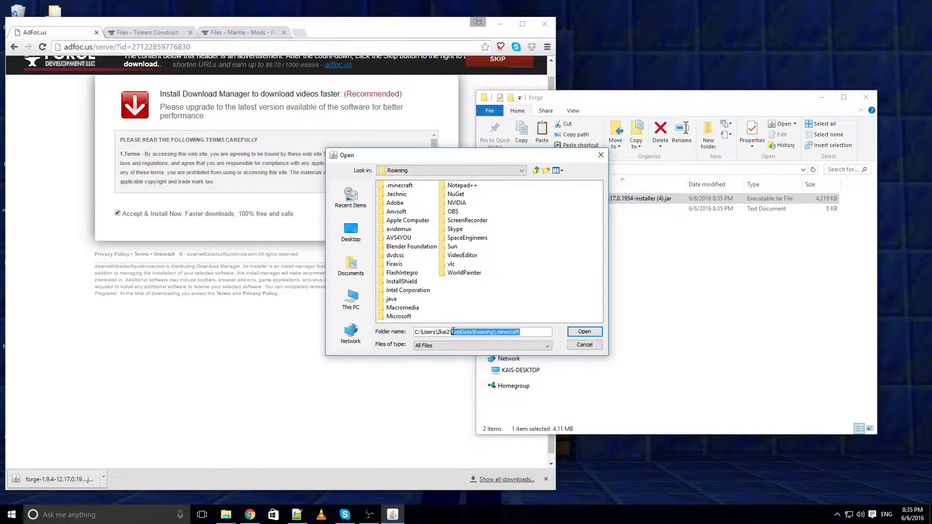
click(674, 109)
click(456, 160)
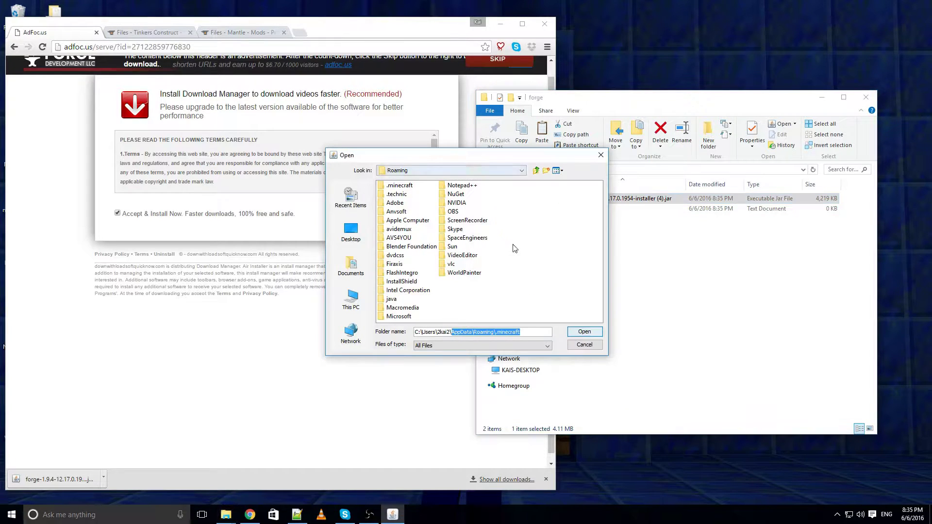
text(Desk)
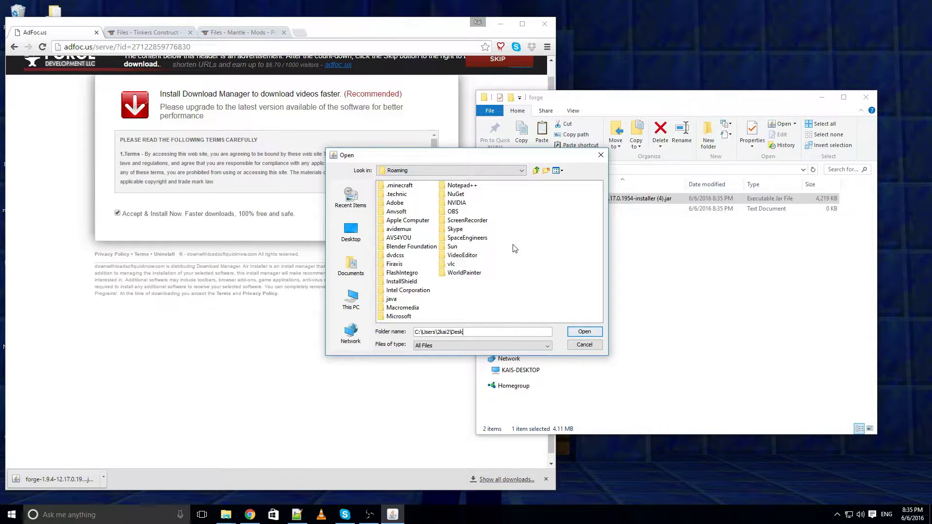
text(top)
text(\For)
text(ge)
drag(517, 159, 339, 144)
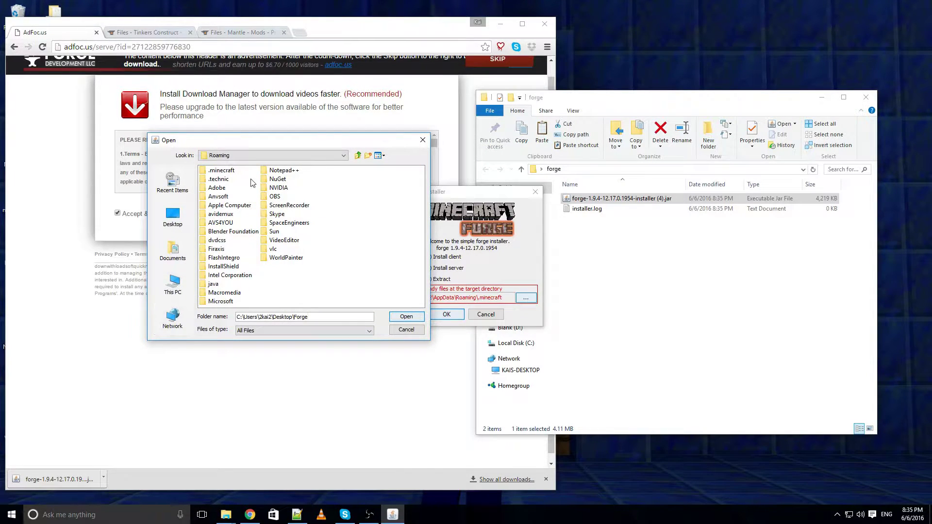
mouse_move(289, 142)
mouse_down()
mouse_move(300, 253)
mouse_move(228, 148)
mouse_up()
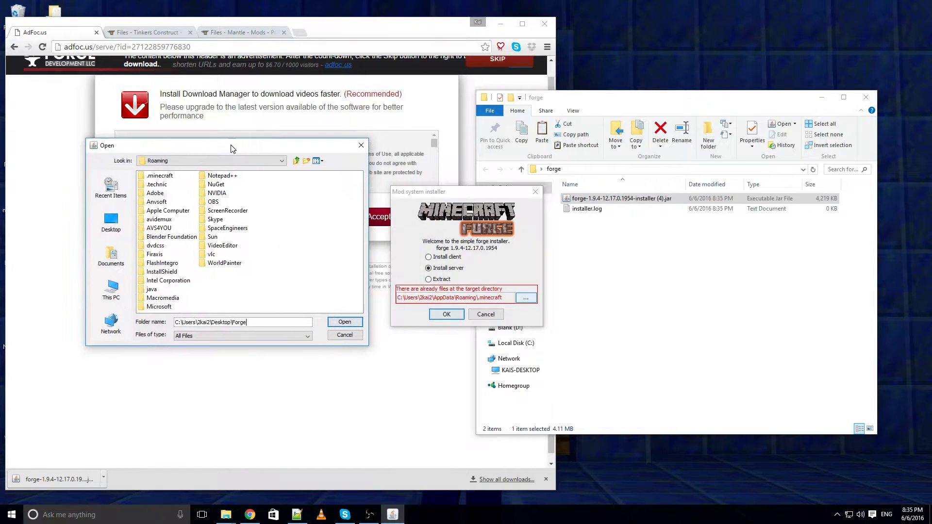
click(345, 322)
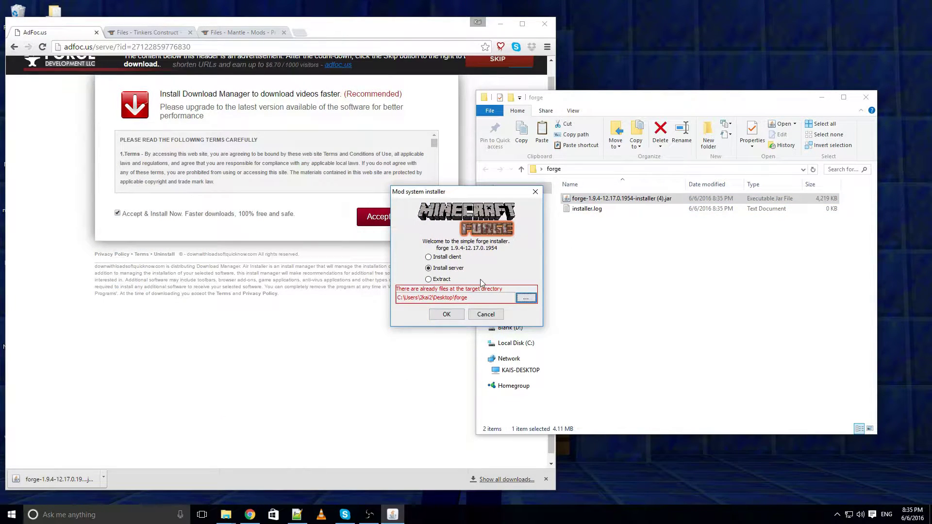
Start the server installation and bring the forge folder window into view.
drag(500, 195, 395, 202)
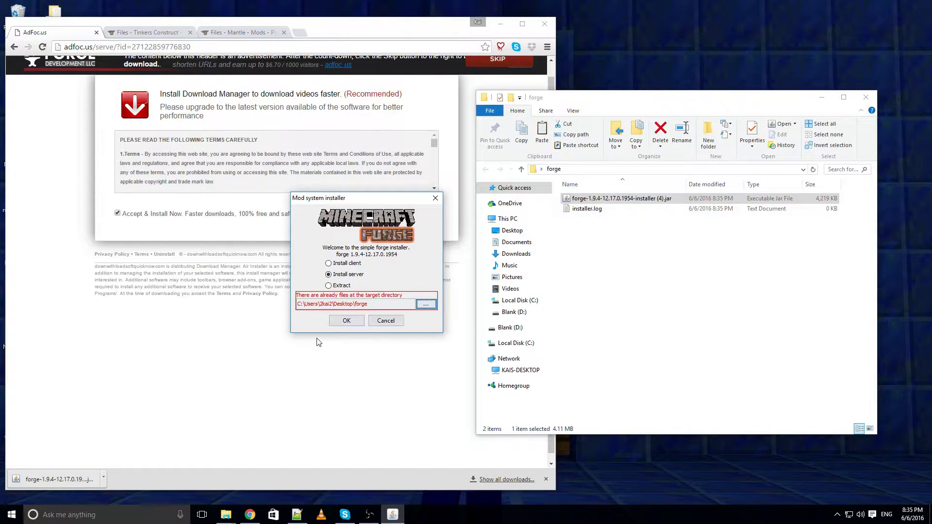
click(346, 320)
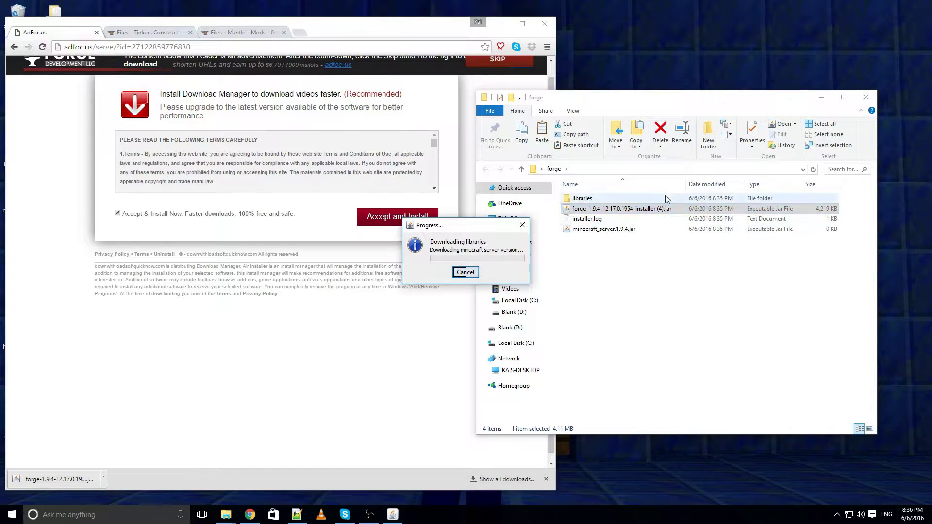
click(663, 112)
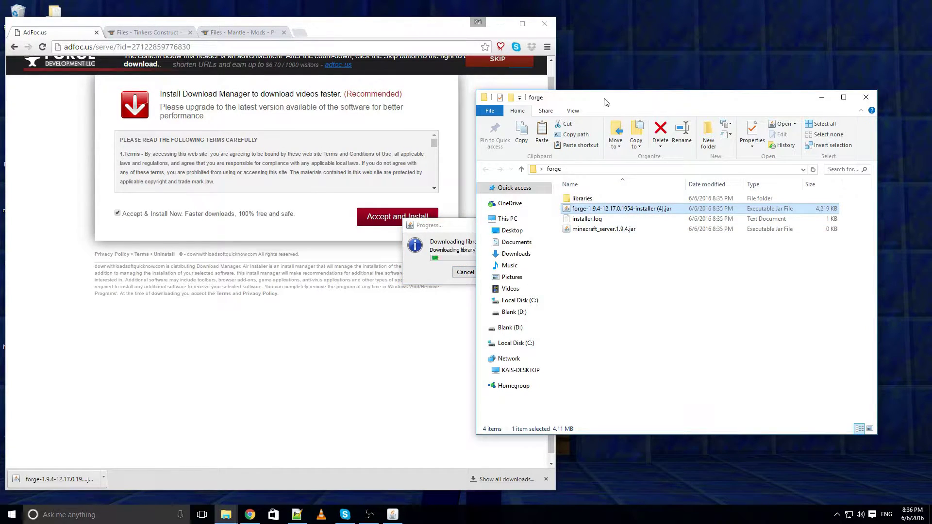
mouse_move(606, 101)
mouse_down()
mouse_move(702, 319)
mouse_move(685, 130)
mouse_move(678, 155)
mouse_move(672, 135)
mouse_up()
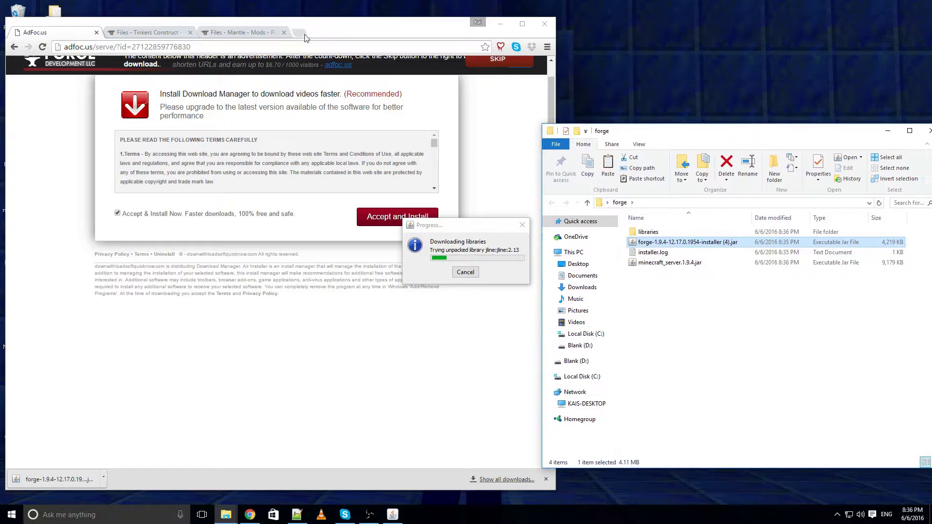
Download and keep TConstruct-1.9.4-2.3.1.jenkins229.jar from its CurseForge file page.
click(157, 34)
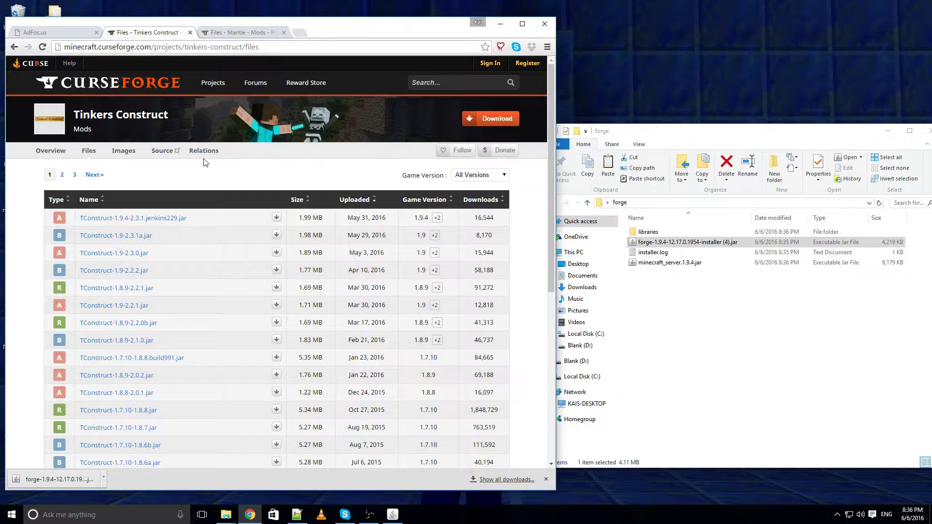
click(232, 37)
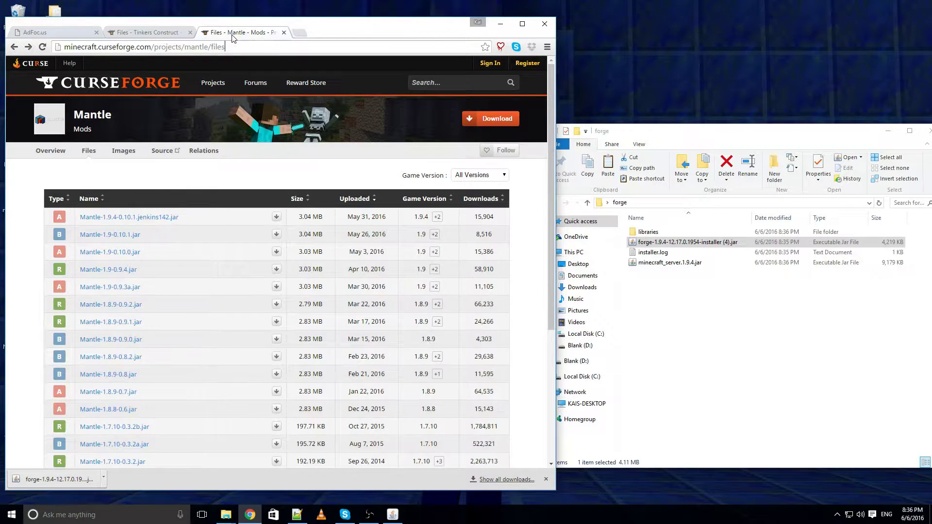
click(138, 34)
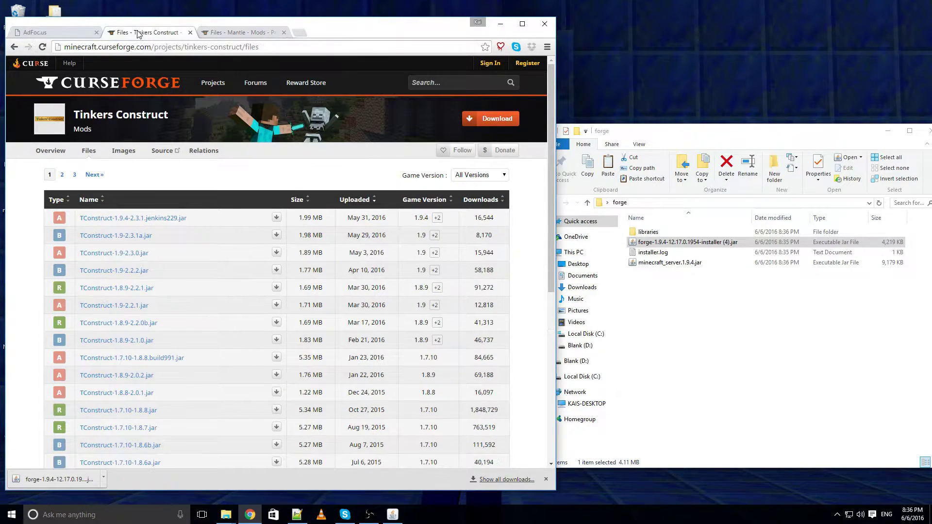
click(168, 218)
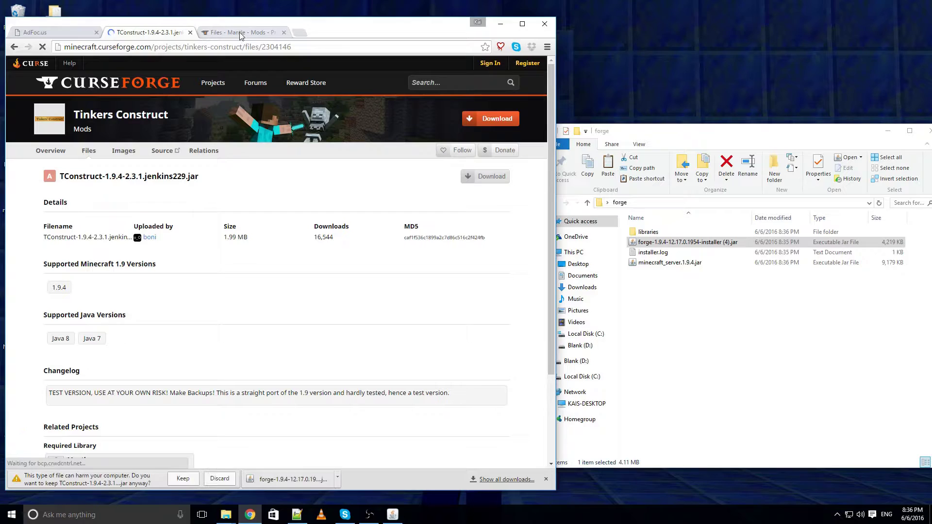
click(182, 480)
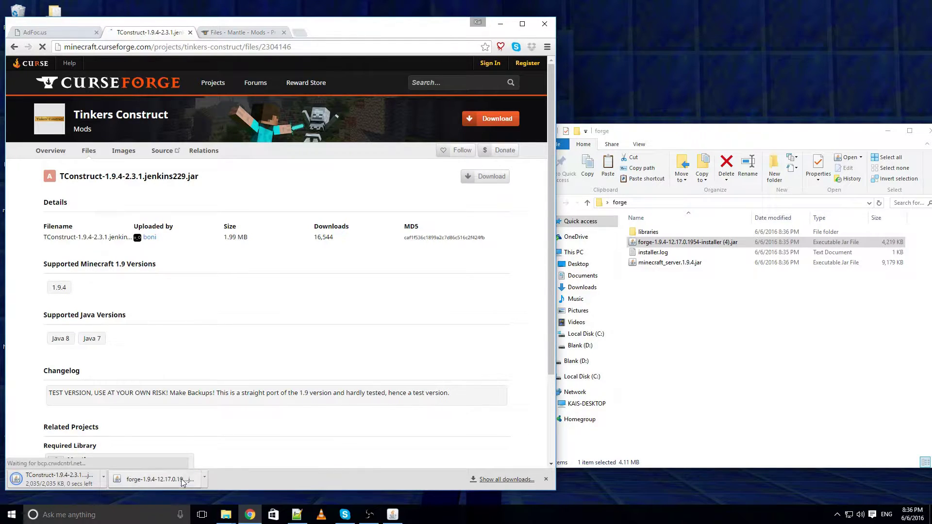
Download Mantle-1.9.4-0.10.1.jenkins142.jar from its CurseForge file page.
click(241, 34)
click(122, 218)
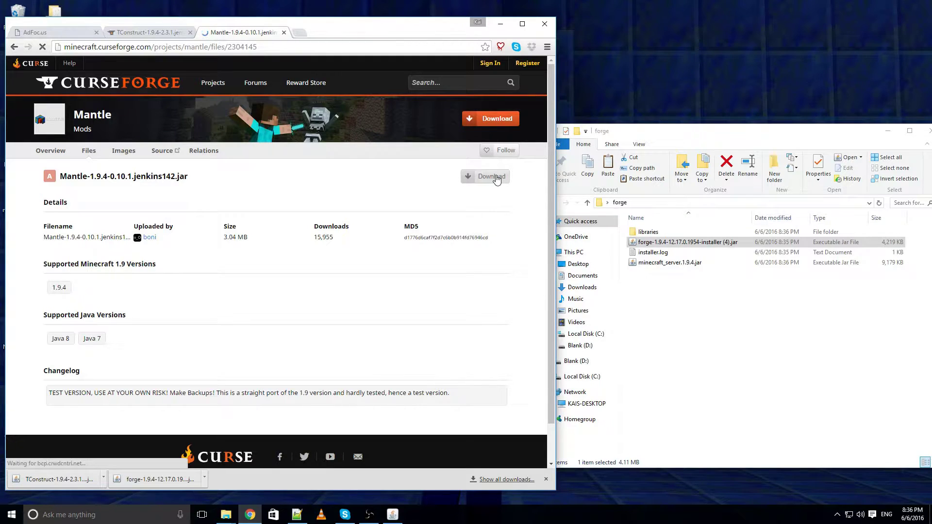
click(496, 177)
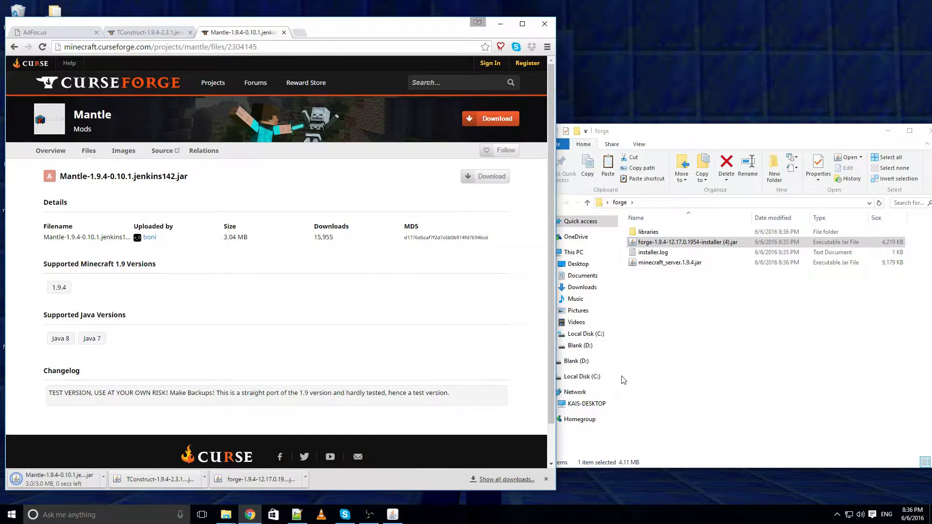
click(704, 298)
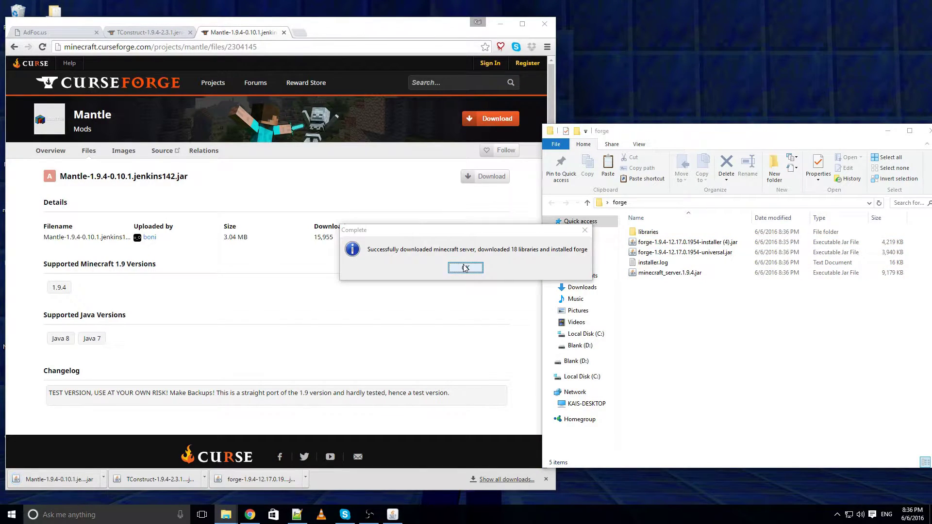
Dismiss the install-complete message and copy the launch command from the old run.bat.
click(465, 268)
click(296, 515)
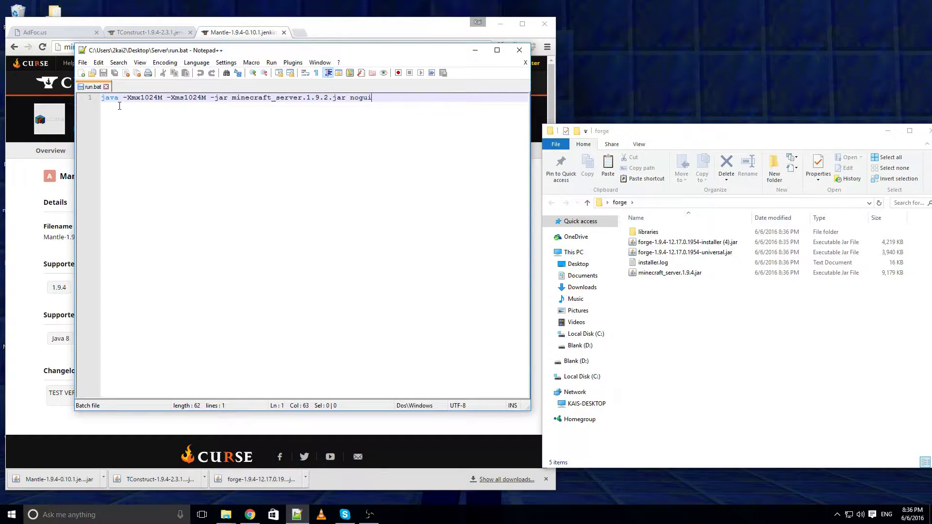
shift+click(101, 97)
click(214, 101)
drag(372, 99, 100, 98)
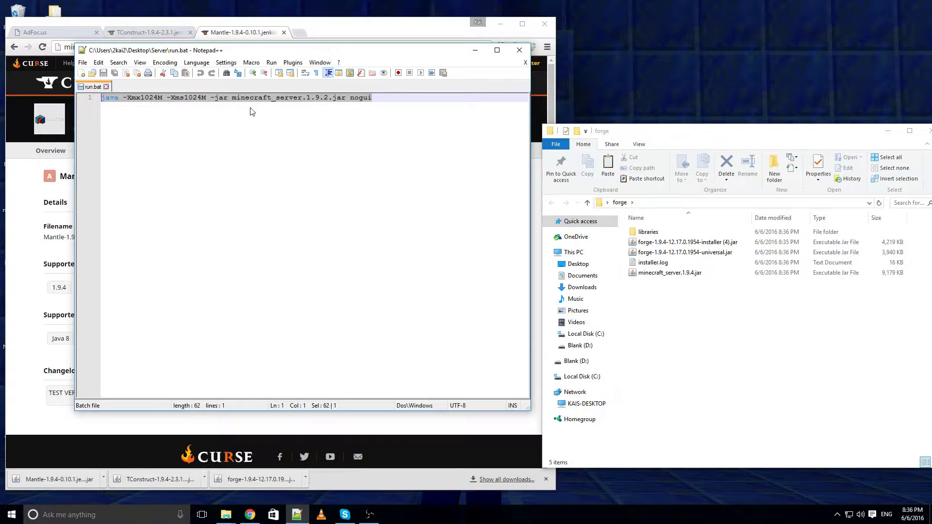
key(ctrl+c)
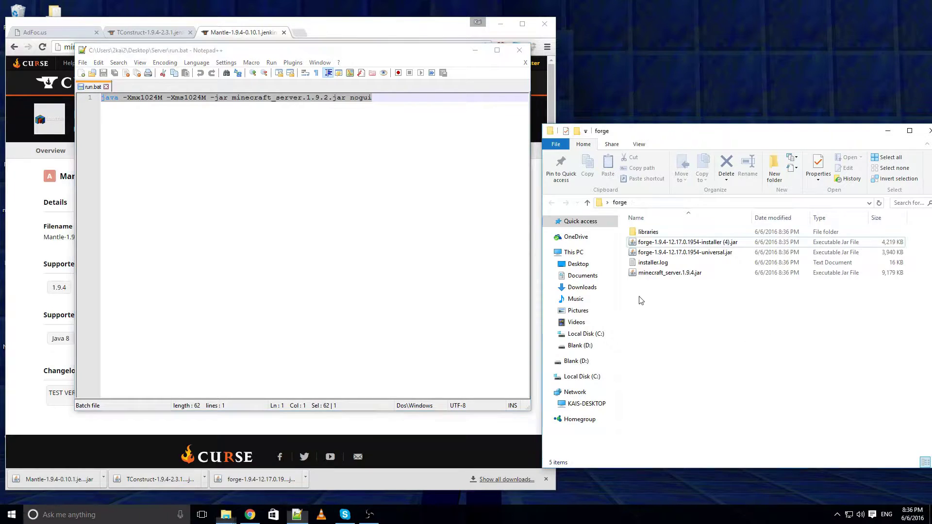
Create a new file named run.bat in the forge folder, accepting the extension change.
right_click(654, 296)
mouse_move(713, 415)
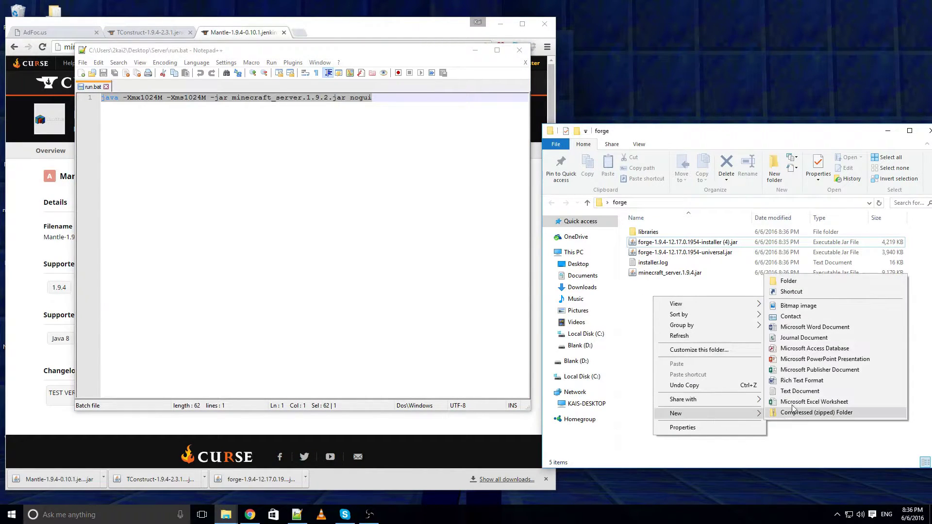
click(800, 391)
text(run.bat)
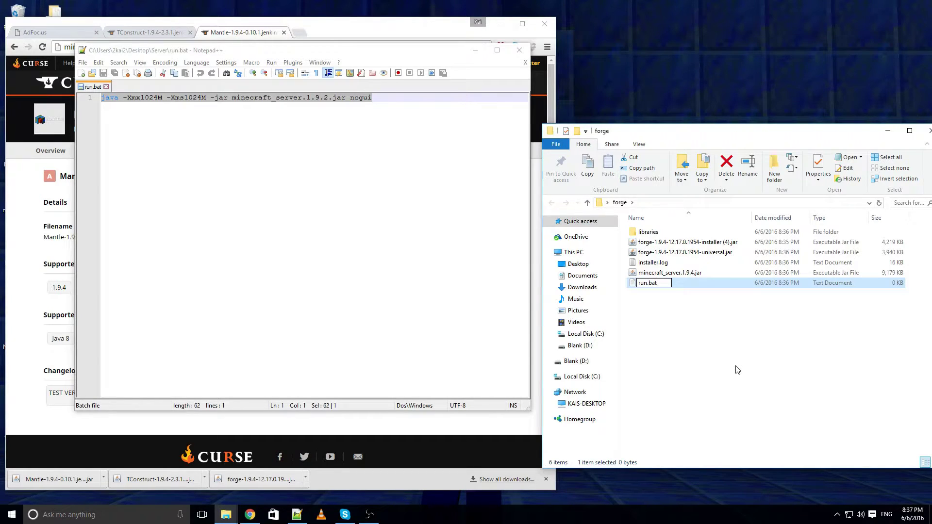
key(Return)
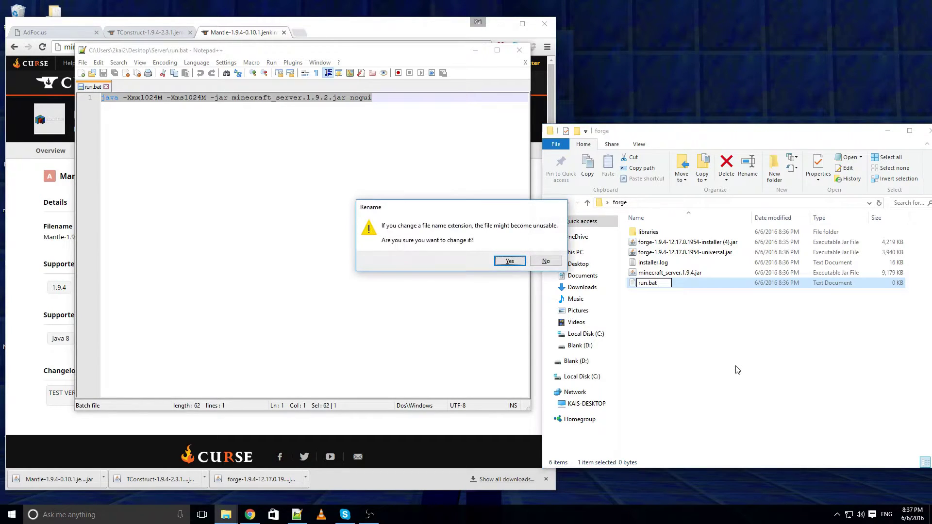
drag(494, 215, 428, 222)
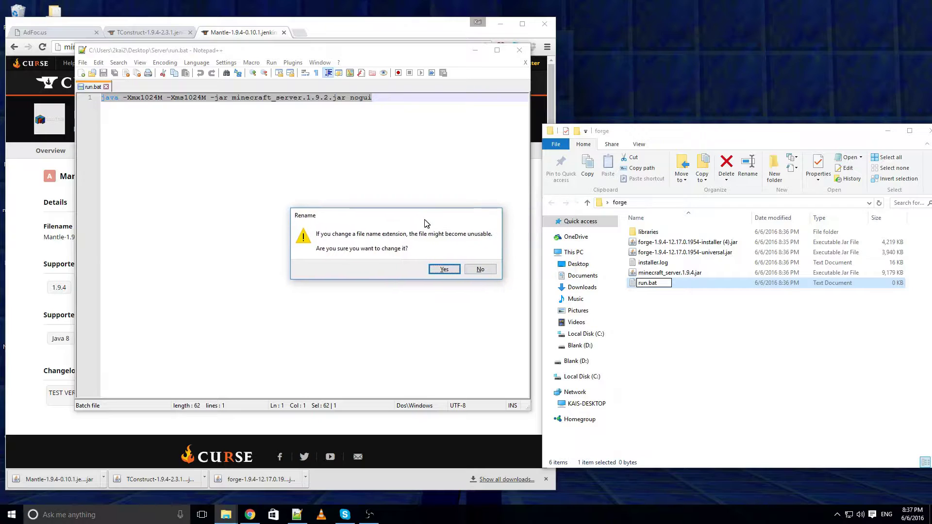
click(440, 271)
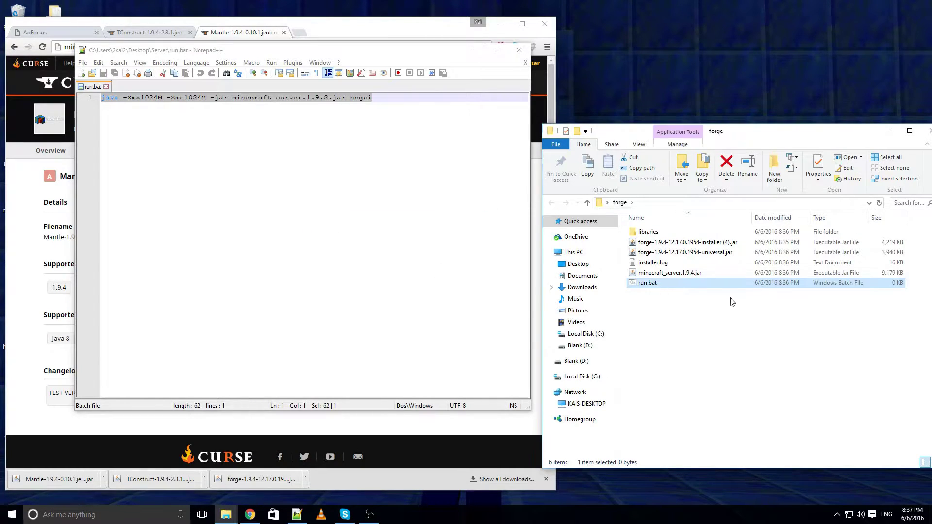
Paste the command into run.bat, swap in forge-1.9.4-12.17.0.1954-universal.jar, and save.
right_click(697, 288)
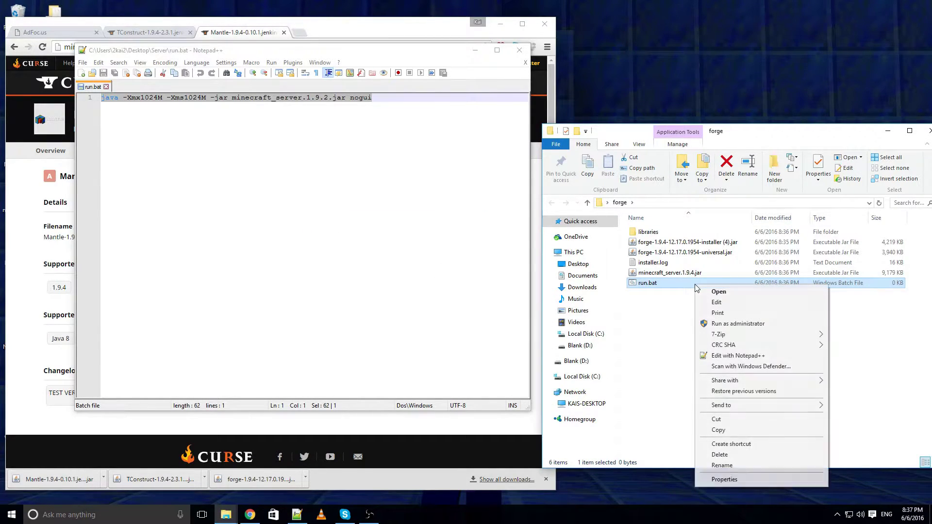
click(735, 358)
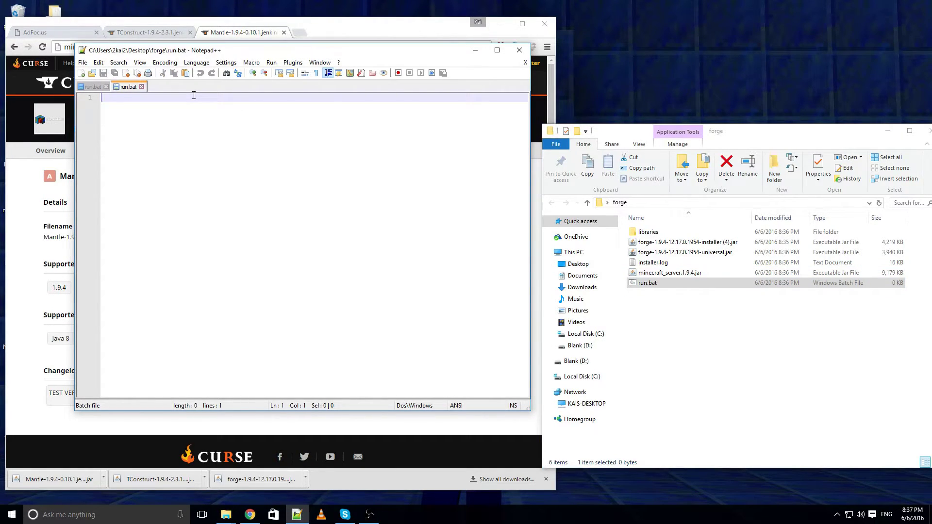
key(ctrl+v)
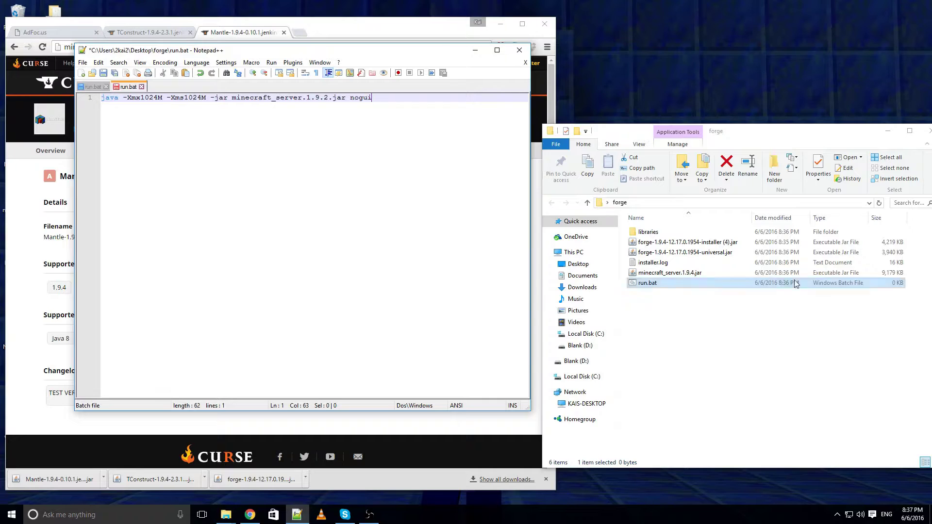
click(690, 253)
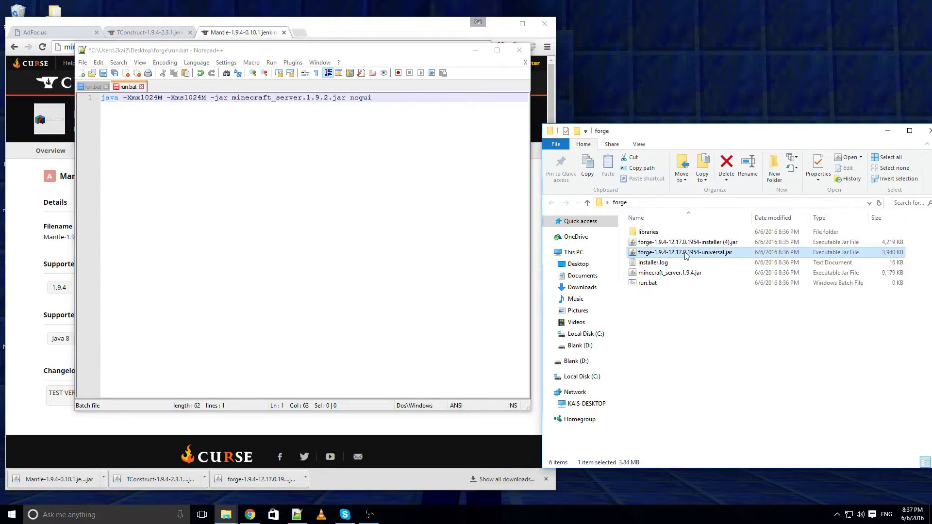
click(687, 255)
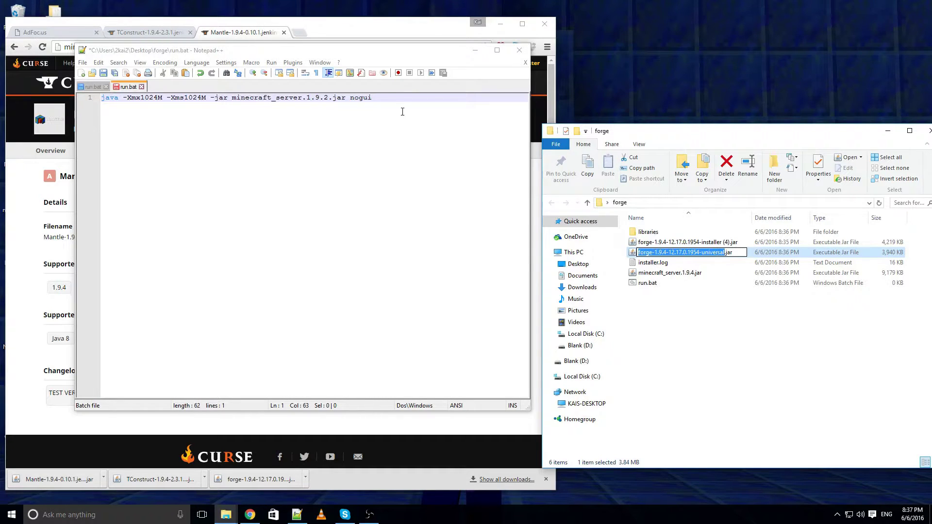
click(329, 99)
drag(329, 100, 237, 102)
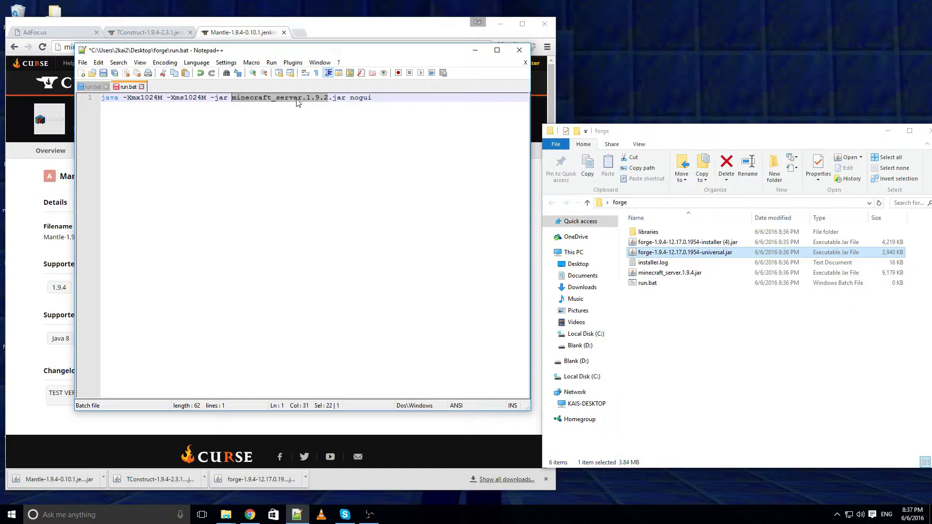
key(ctrl+v)
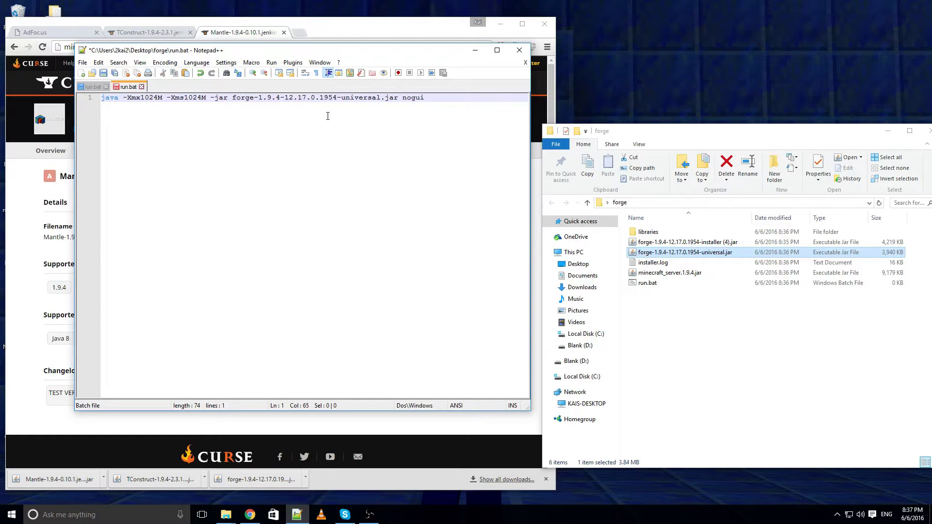
key(ctrl+s)
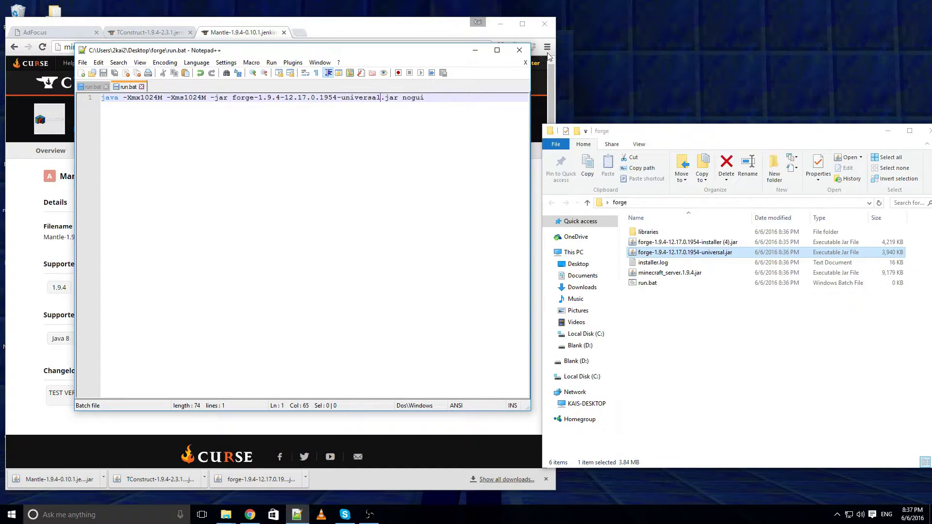
Run run.bat to generate the server files, then open eula.txt.
click(521, 55)
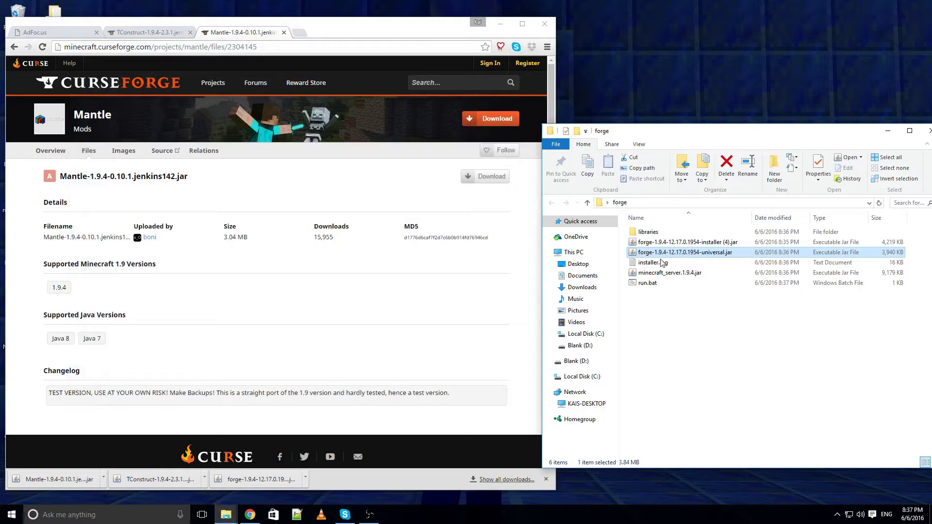
double_click(666, 286)
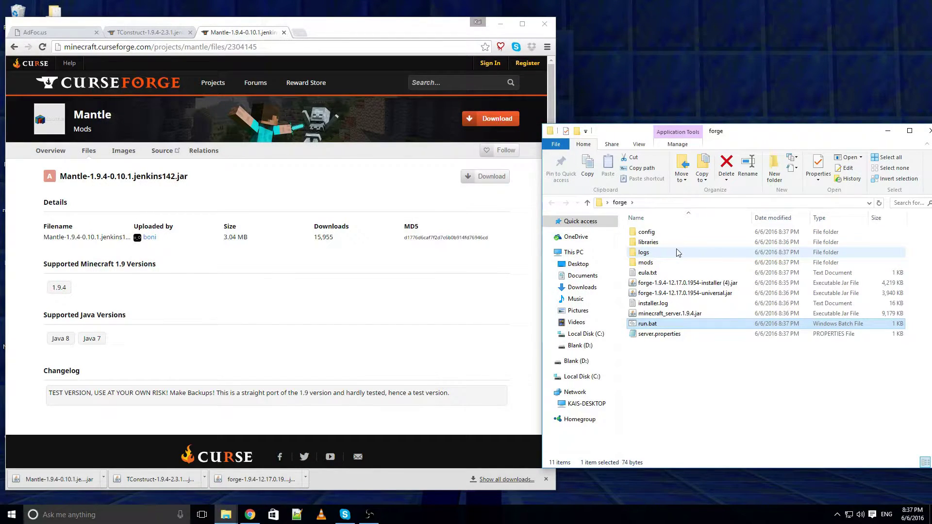
double_click(669, 275)
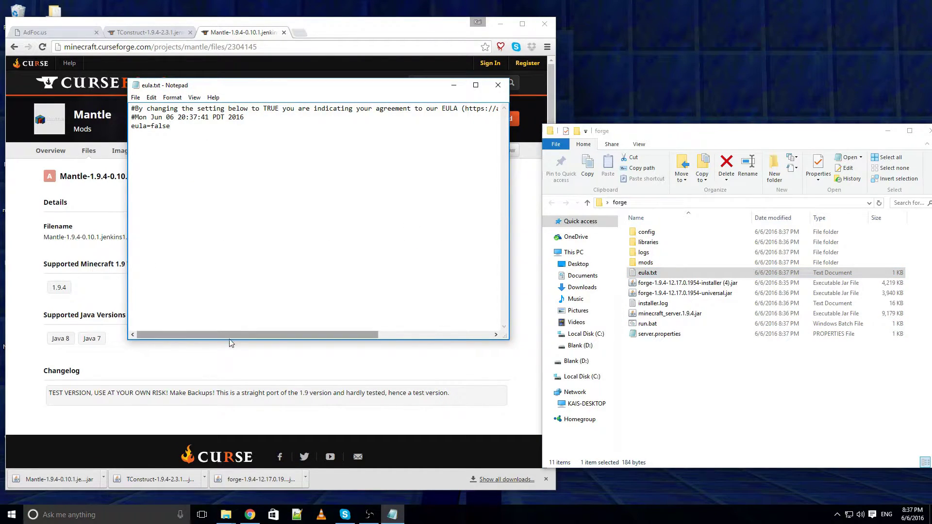
drag(234, 339, 407, 348)
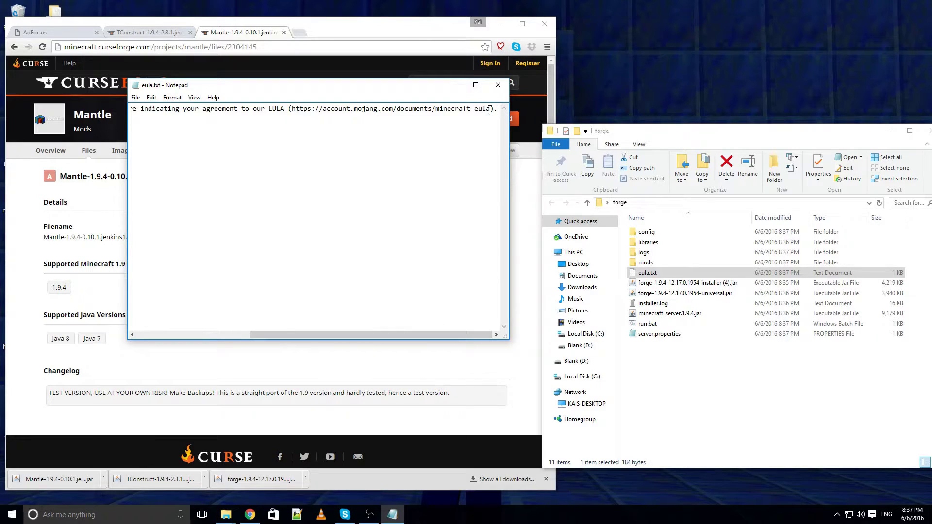
Change eula=false to eula=true, save, and close eula.txt.
drag(490, 108, 298, 111)
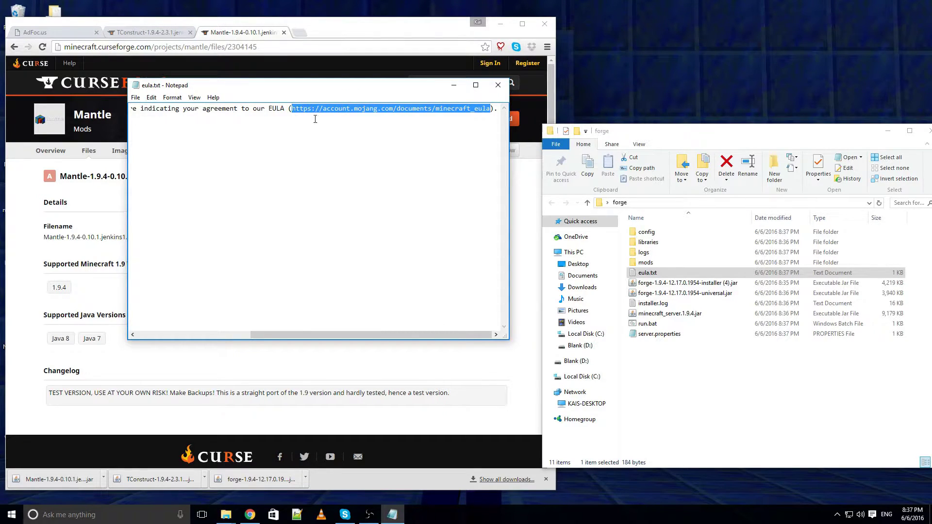
click(315, 119)
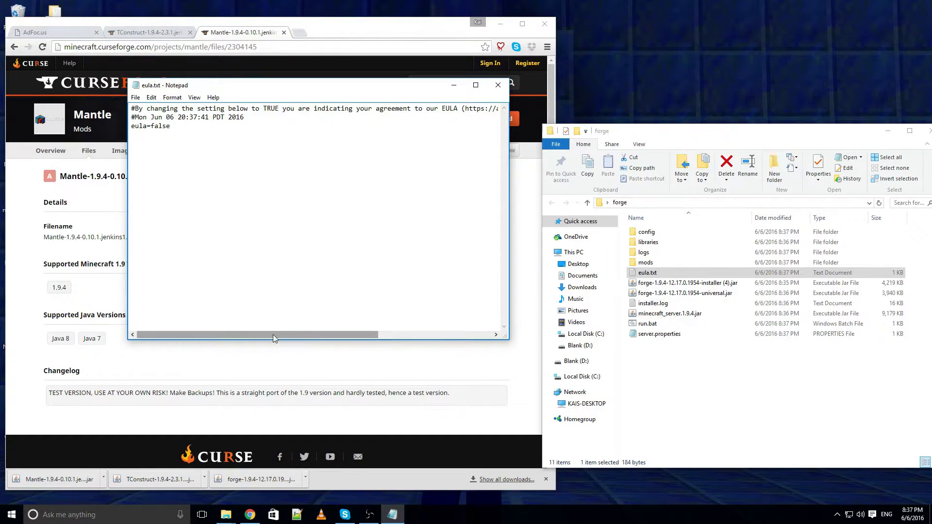
drag(170, 127, 151, 126)
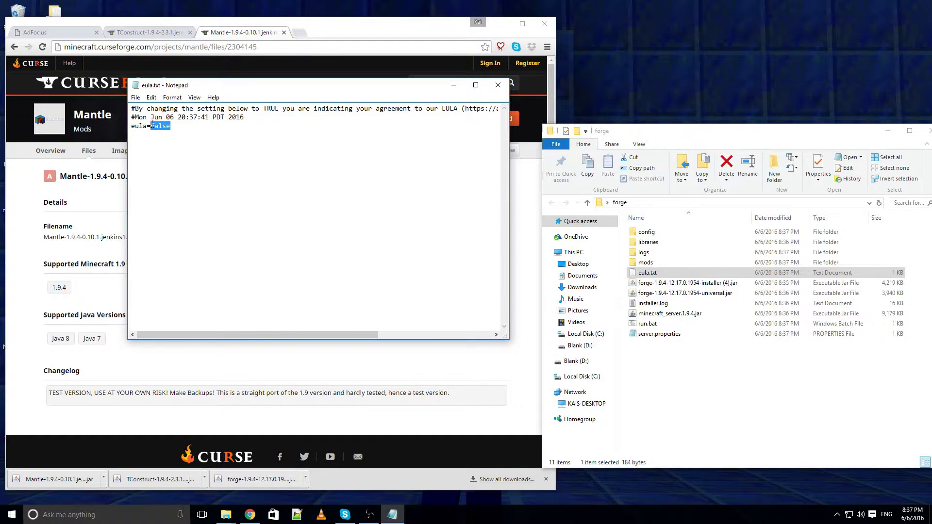
text(tru)
key(ctrl+s)
click(498, 85)
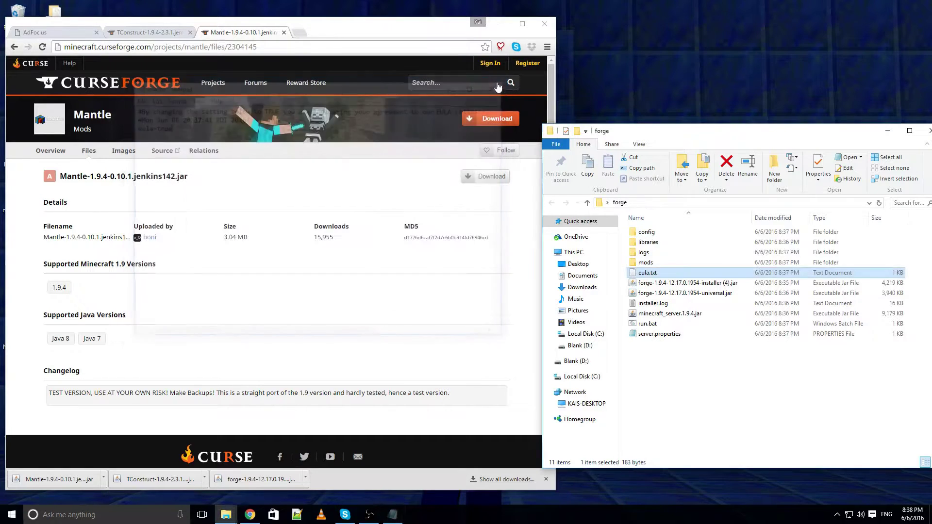
Start the Forge server from run.bat again, then enter stop in its console.
double_click(660, 324)
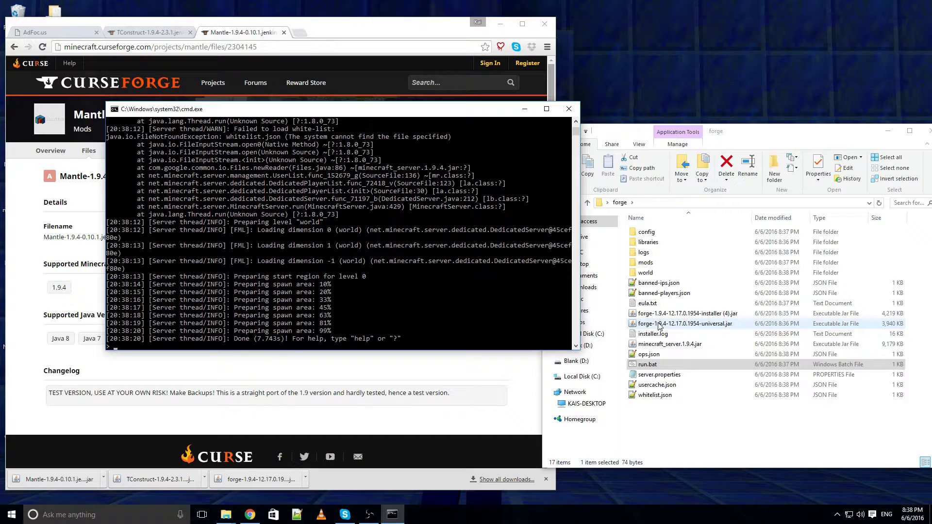
scroll(296, 281, down, 4)
text(st)
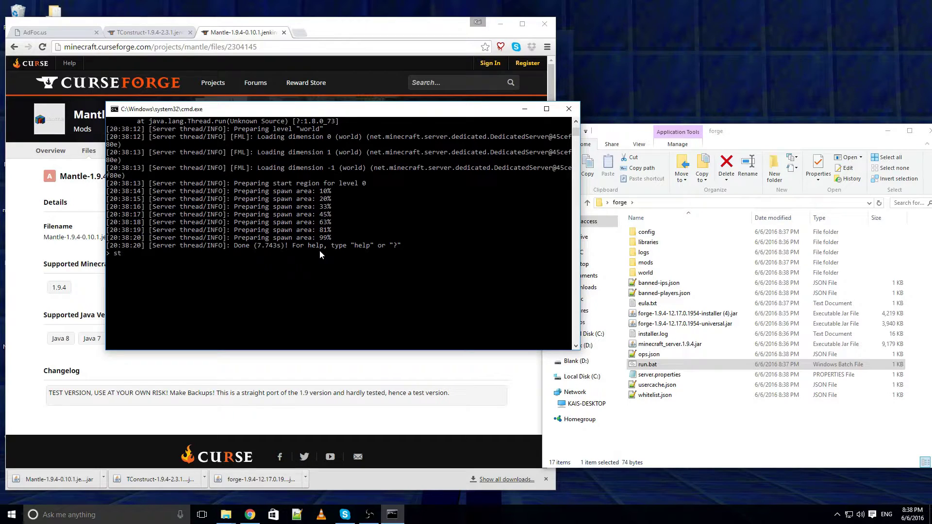
text(op)
key(Return)
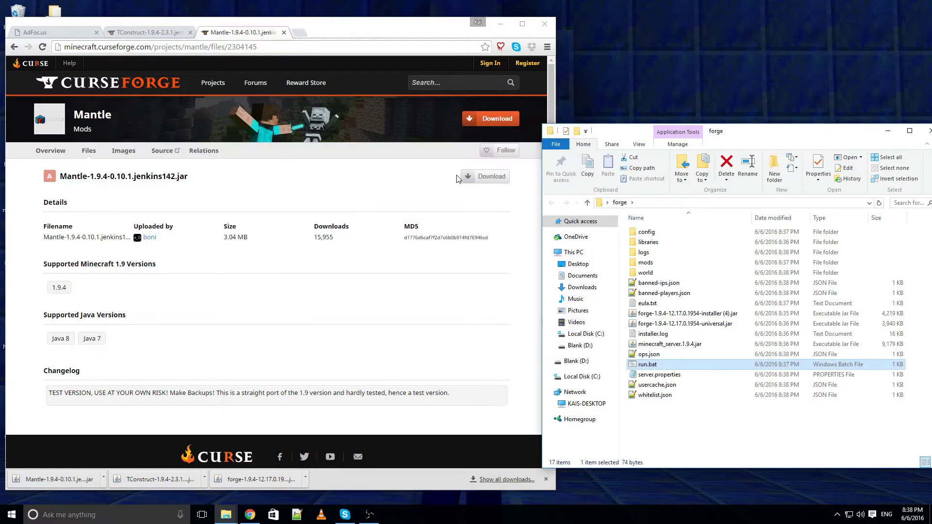
Drag the TConstruct and Mantle jars into forge\mods, then return to the forge folder.
double_click(663, 266)
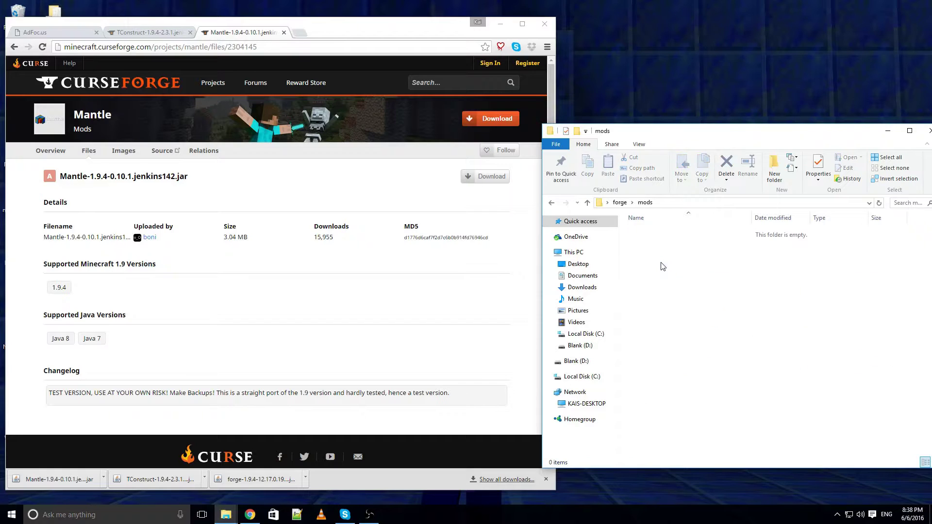
mouse_move(164, 486)
mouse_down()
mouse_move(616, 416)
mouse_move(724, 256)
mouse_up()
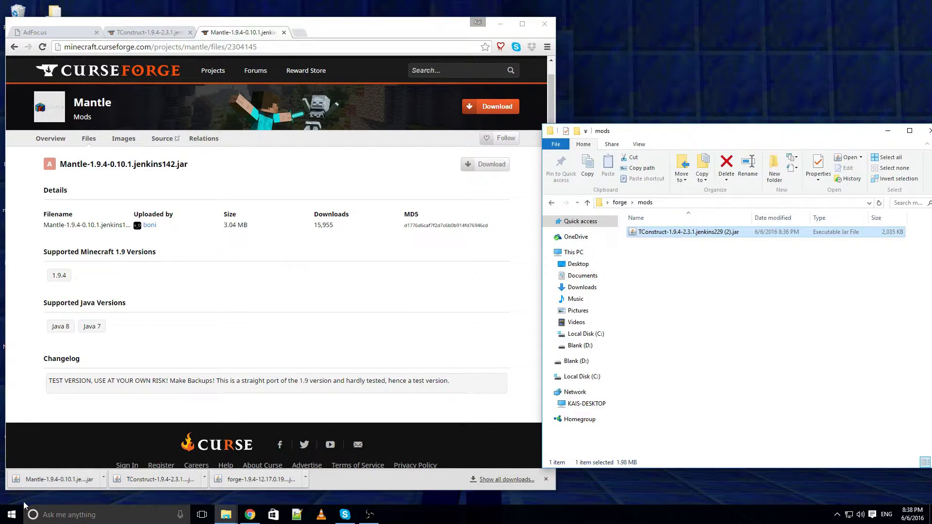
mouse_move(40, 486)
mouse_down()
mouse_move(699, 287)
mouse_move(713, 271)
mouse_up()
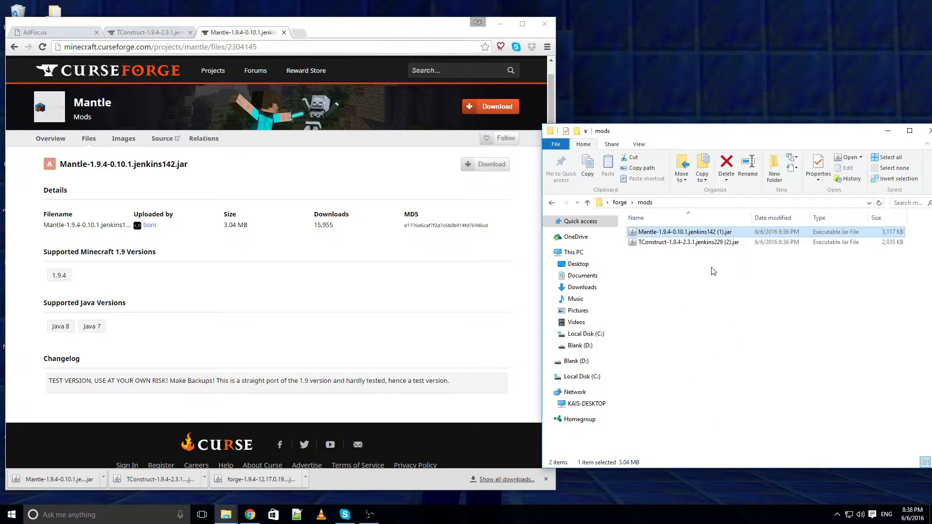
click(620, 202)
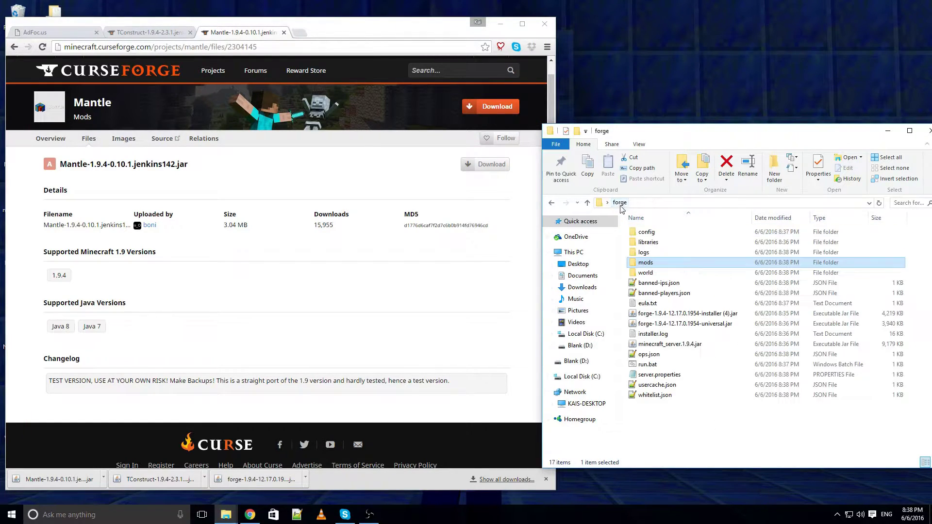
Launch the Forge server from run.bat and minimize the browser.
click(663, 367)
double_click(664, 371)
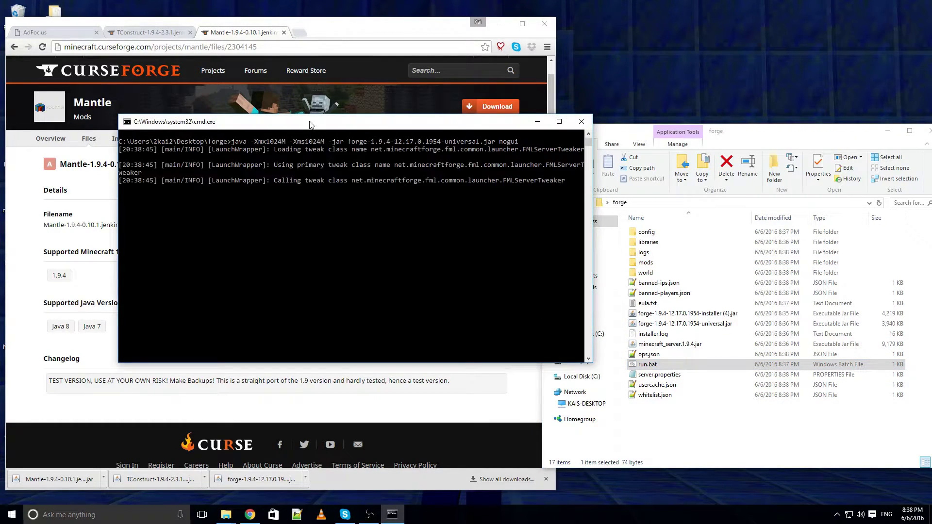
drag(310, 107, 310, 104)
click(500, 25)
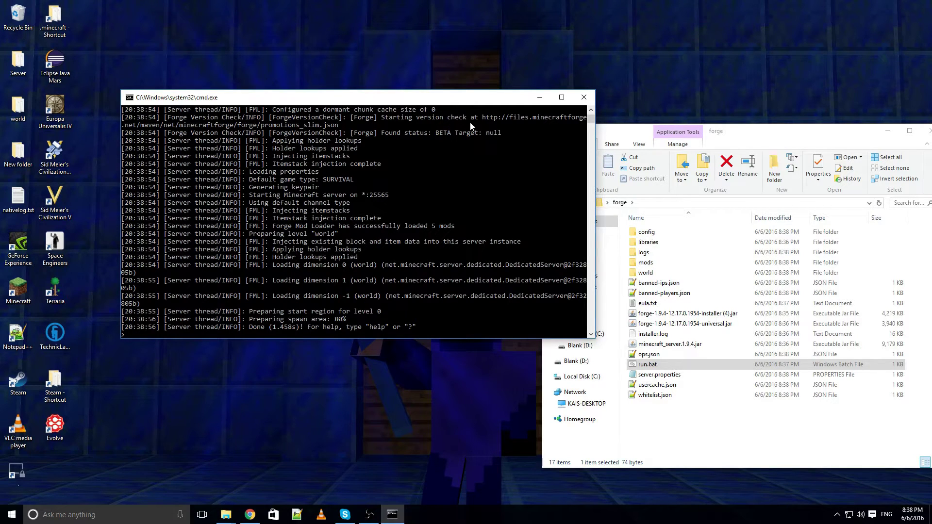
Scroll the console log to confirm 5 mods, including mantle and tconstruct, and Done.
scroll(389, 291, up, 4)
scroll(389, 291, down, 6)
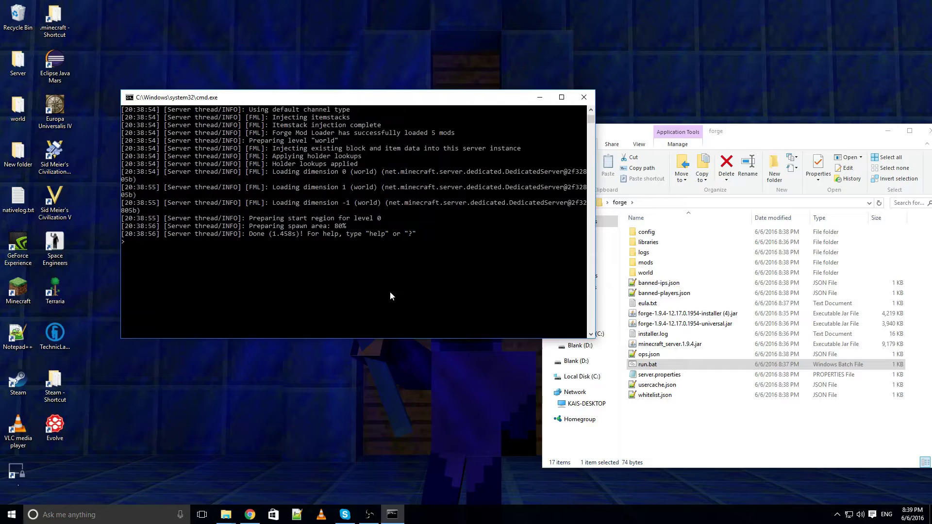
scroll(389, 291, up, 4)
scroll(390, 293, up, 8)
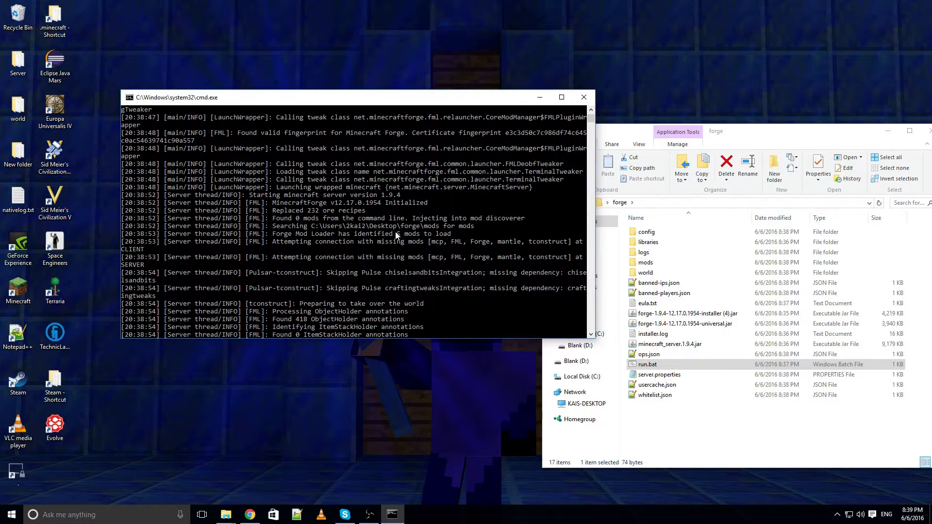
scroll(395, 233, up, 5)
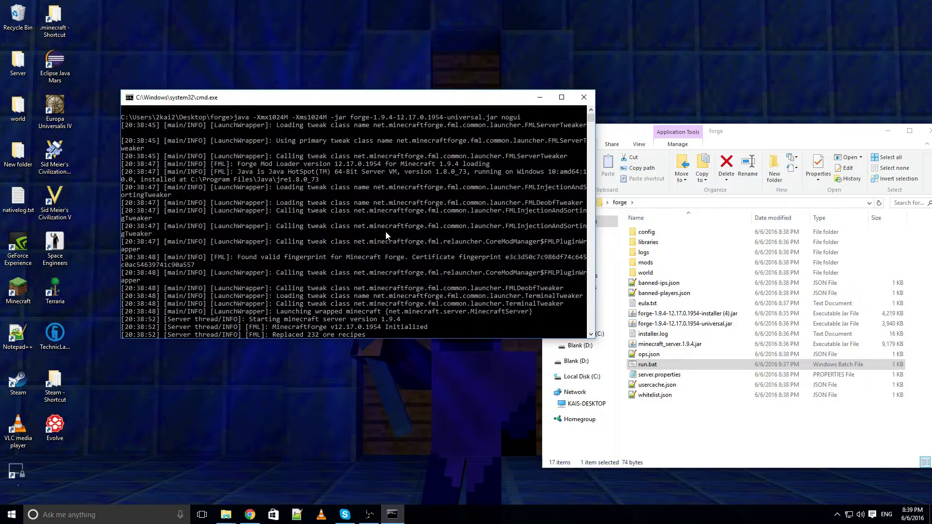
scroll(385, 233, down, 15)
scroll(385, 233, down, 4)
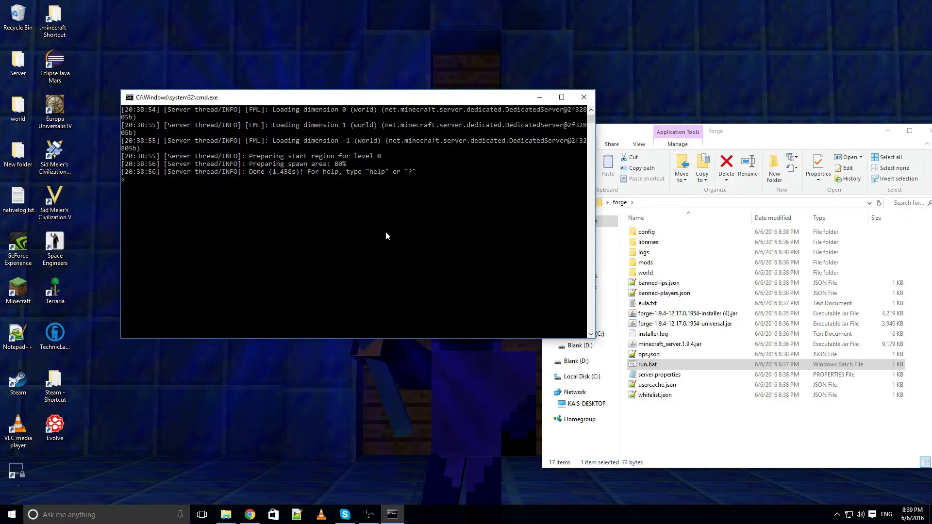
scroll(385, 233, up, 8)
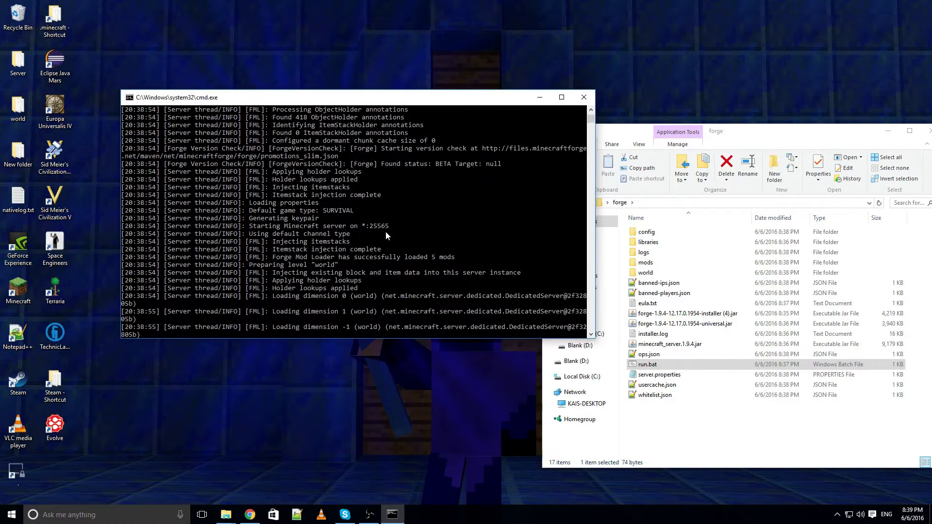
scroll(386, 232, up, 3)
scroll(386, 233, up, 7)
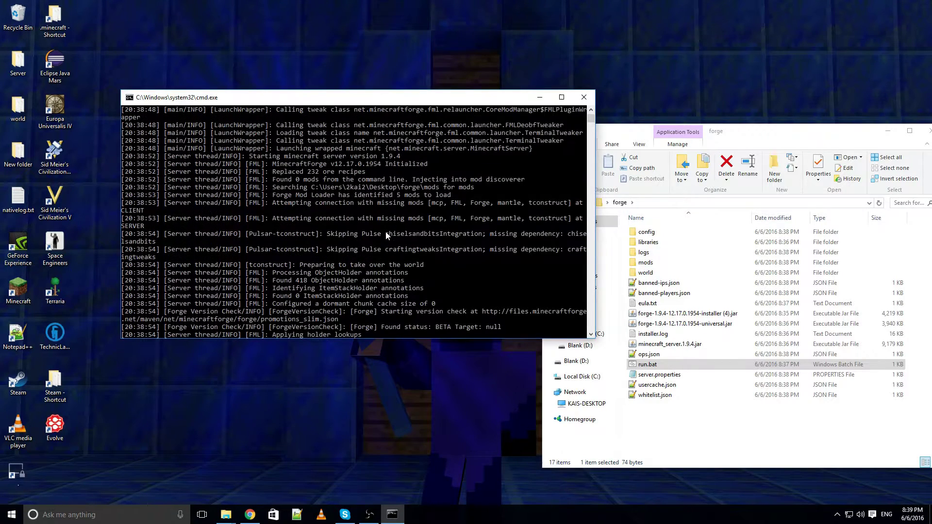
scroll(386, 233, down, 14)
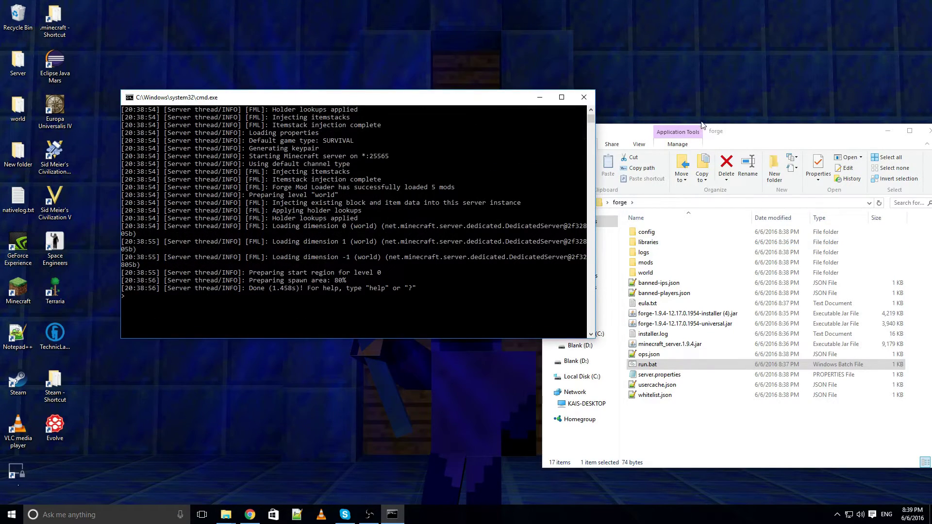
Open .minecraft\mods and arrange it beside the forge folder window.
drag(716, 137, 737, 137)
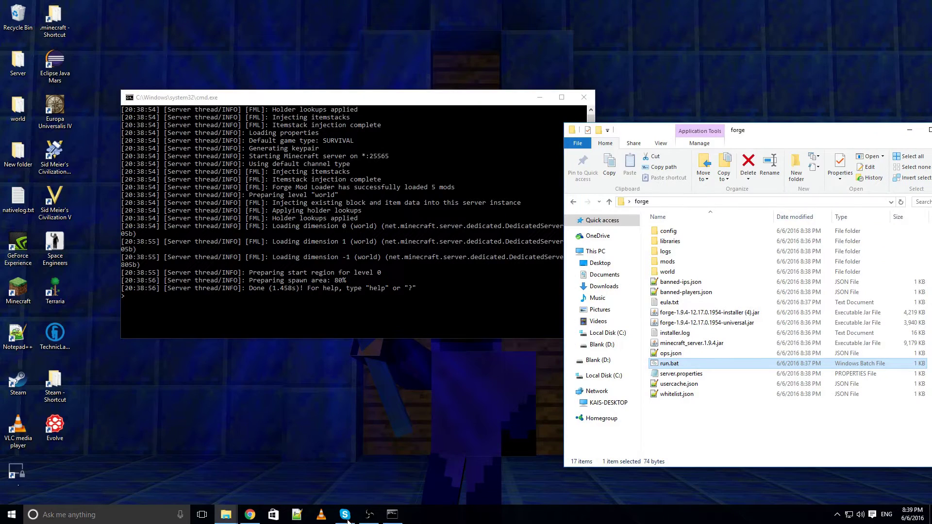
click(226, 514)
click(184, 477)
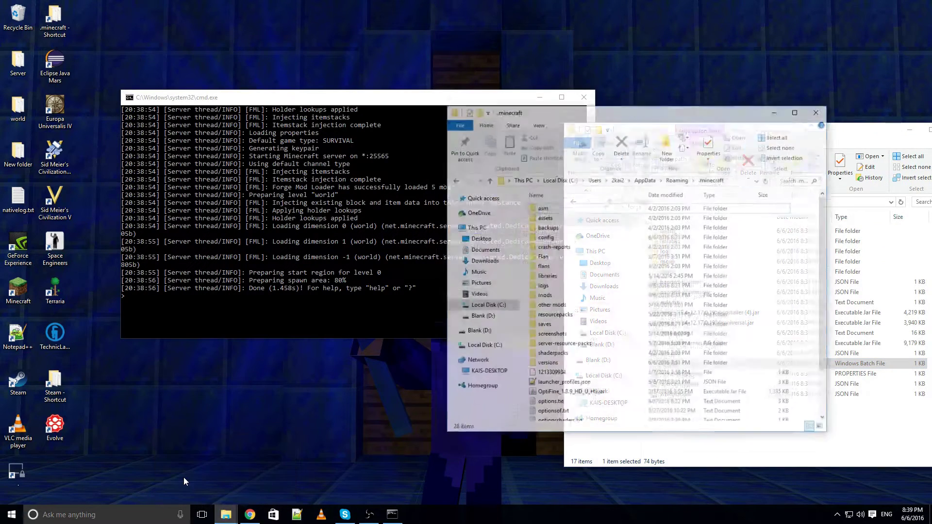
mouse_move(620, 86)
mouse_down()
mouse_move(287, 89)
mouse_move(260, 68)
mouse_up()
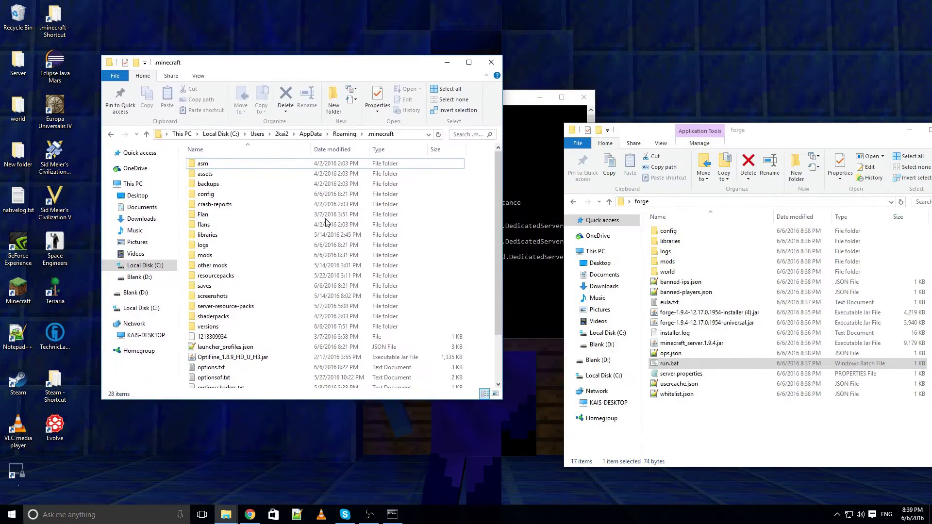
double_click(231, 257)
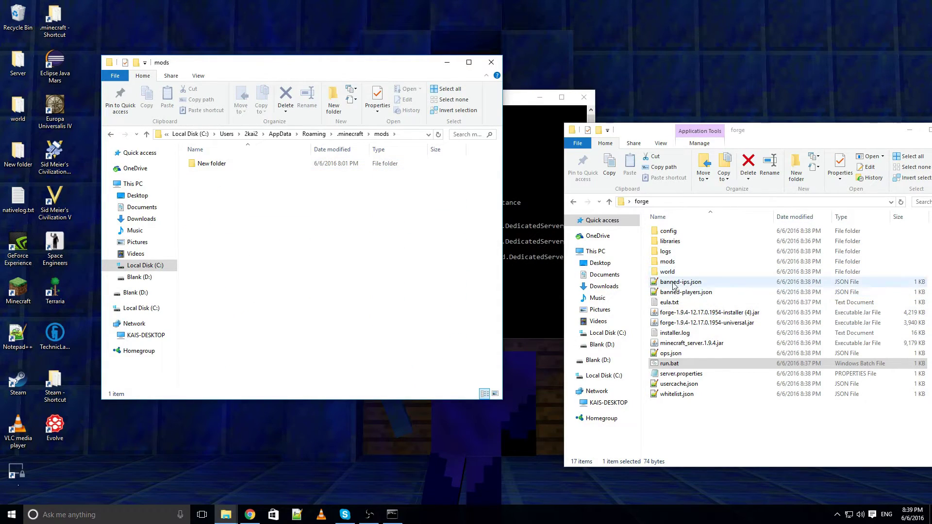
mouse_move(349, 69)
mouse_down()
mouse_move(605, 232)
mouse_move(620, 232)
mouse_move(288, 90)
mouse_move(341, 100)
mouse_up()
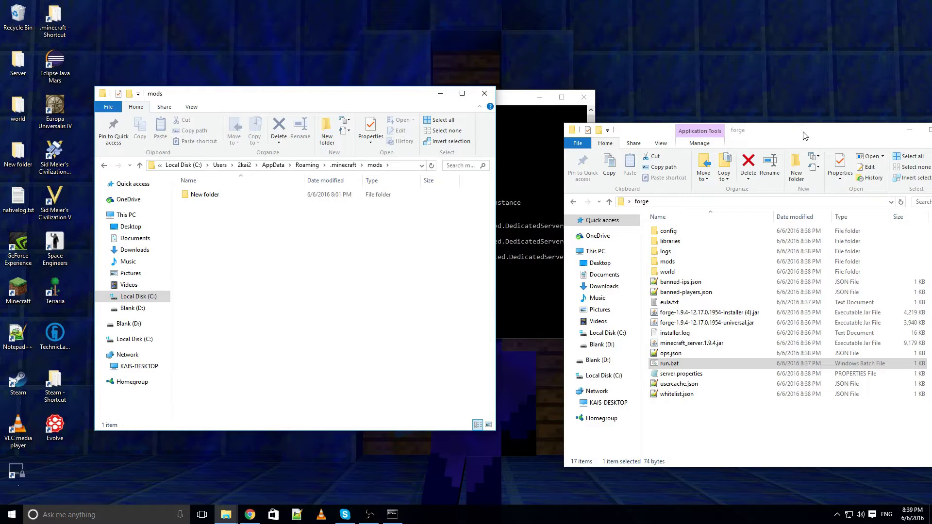
mouse_move(803, 134)
mouse_down()
mouse_move(718, 101)
mouse_move(755, 101)
mouse_up()
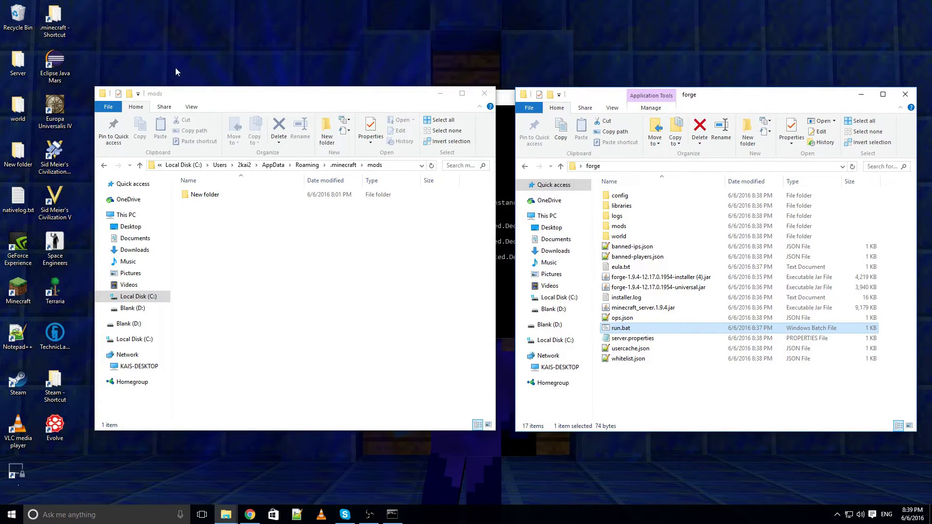
drag(265, 94, 262, 98)
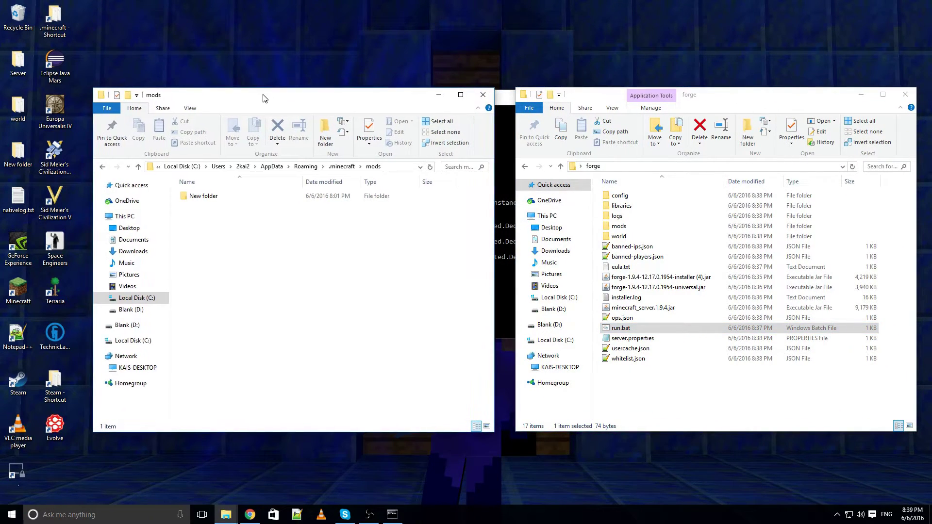
Copy the Mantle and TConstruct jars from forge\mods into .minecraft\mods, then close it.
double_click(619, 225)
click(641, 196)
shift+click(643, 206)
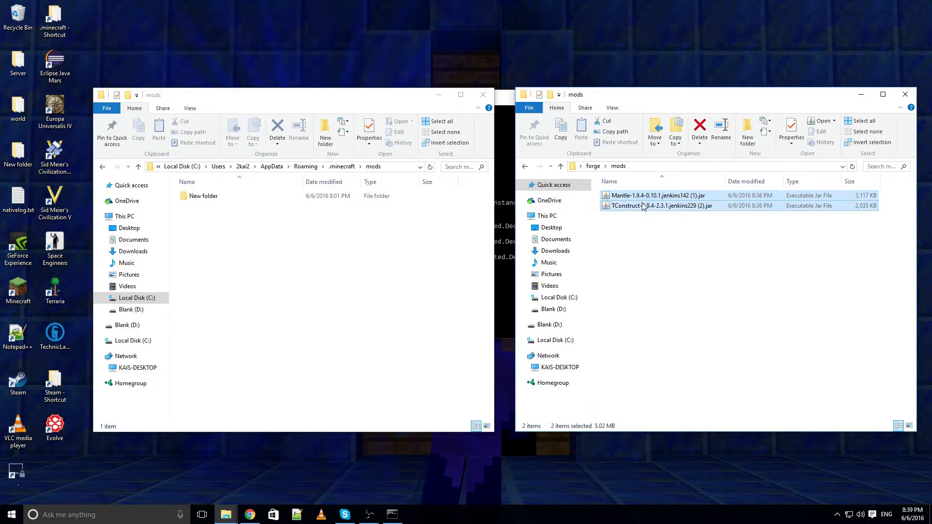
key(ctrl+c)
click(313, 253)
key(ctrl+v)
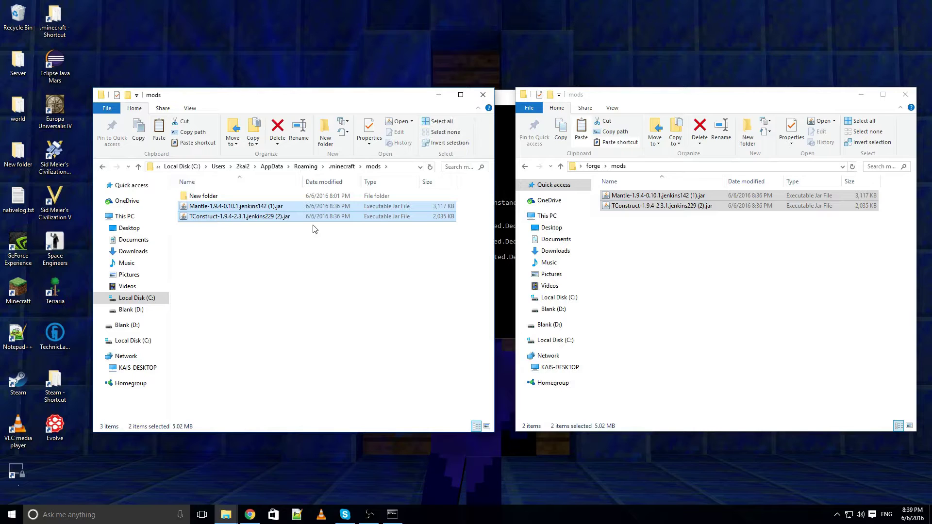
click(483, 95)
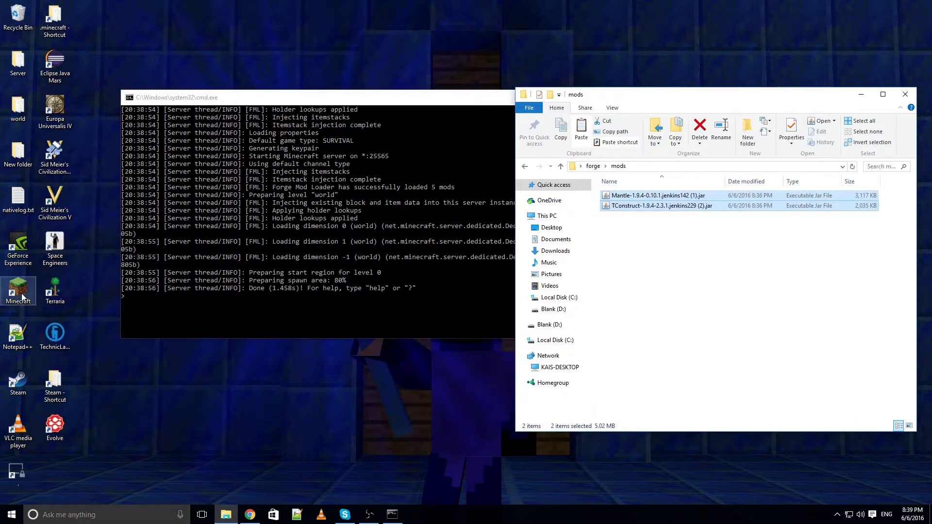
Launch Minecraft on the forge profile and dismiss the Game bar tip while it loads.
double_click(22, 296)
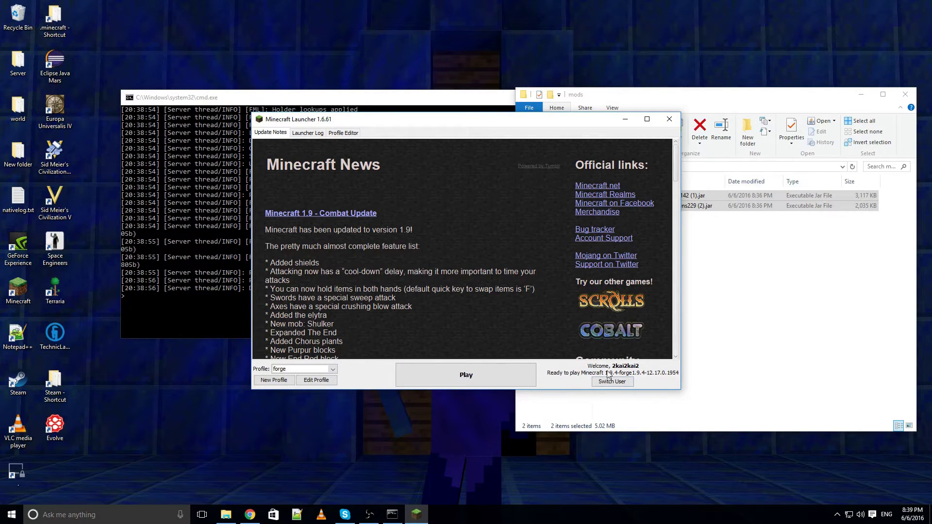
click(480, 372)
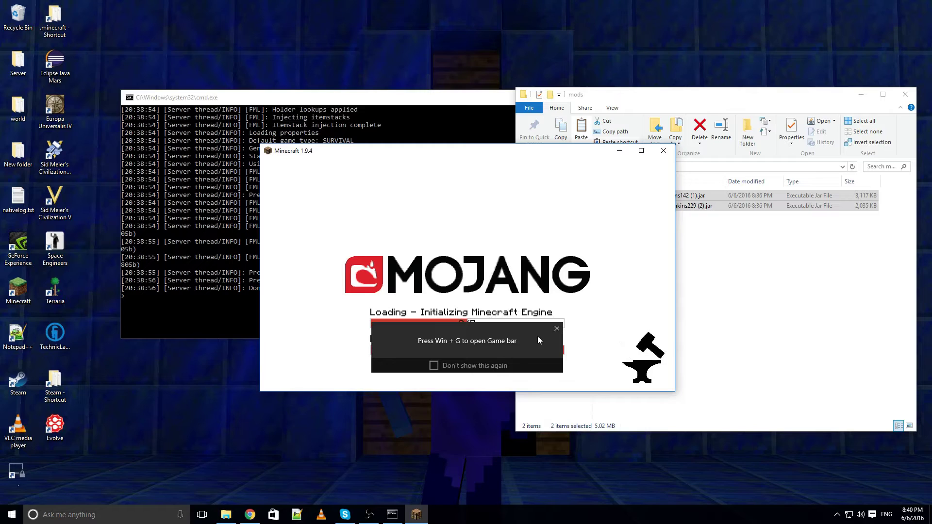
click(561, 333)
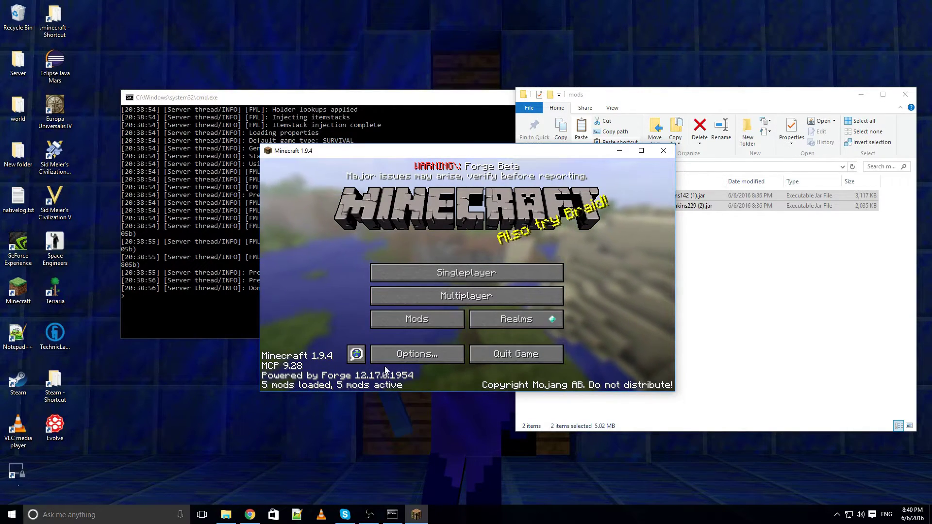
Review the loaded mods list: Minecraft Coder Pack, Forge Mod Loader and Minecraft Forge.
click(406, 319)
click(300, 213)
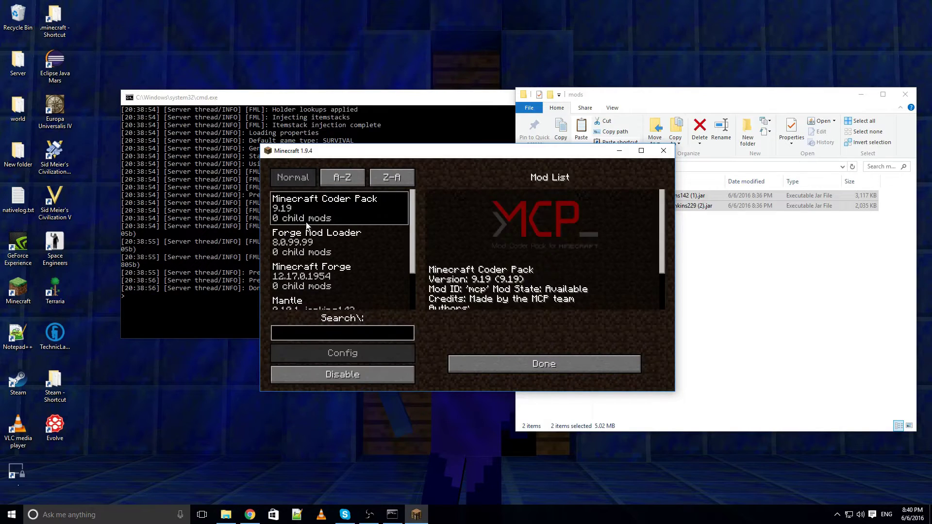
click(323, 250)
click(330, 203)
click(334, 270)
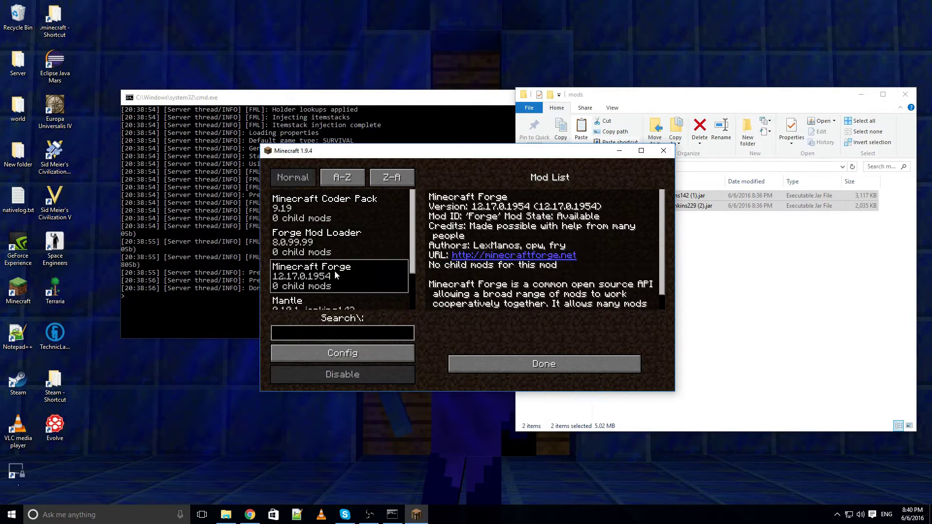
click(523, 368)
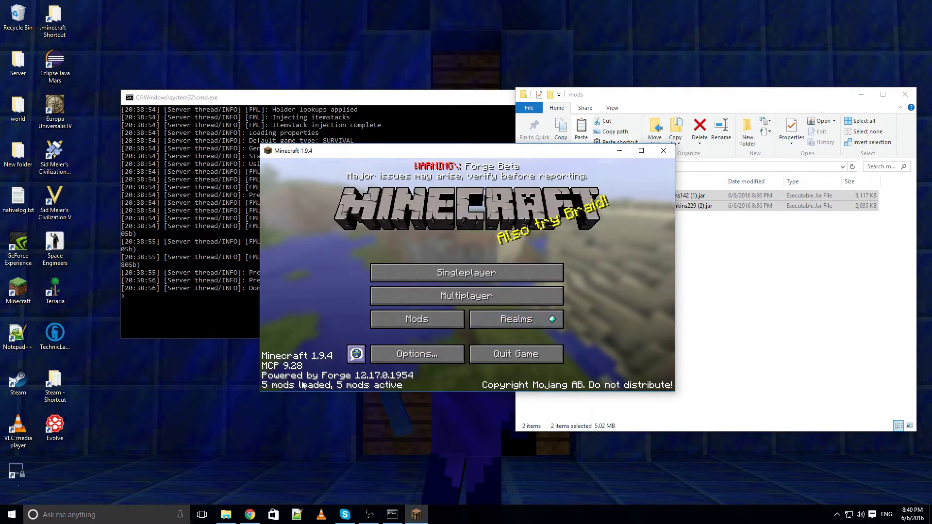
Open the multiplayer list, refresh it, and select the local Minecraft Server entry.
click(497, 296)
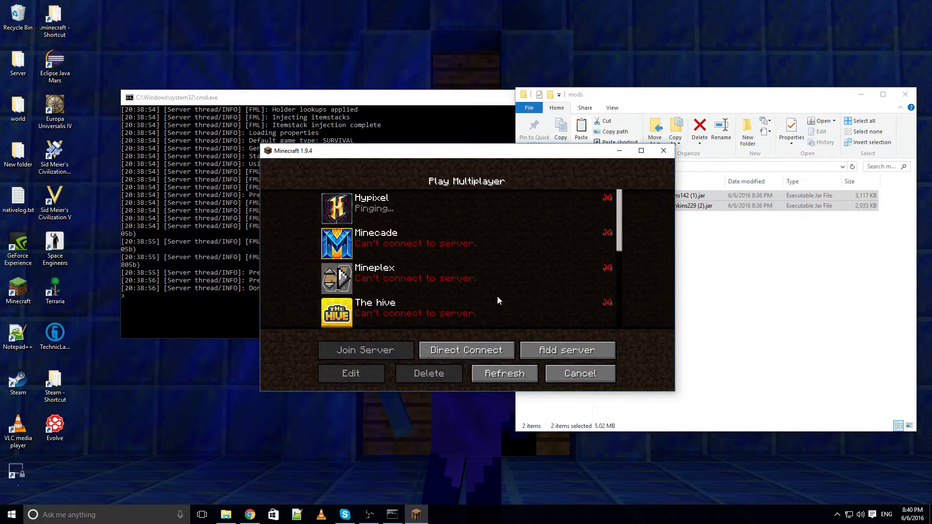
scroll(497, 296, down, 5)
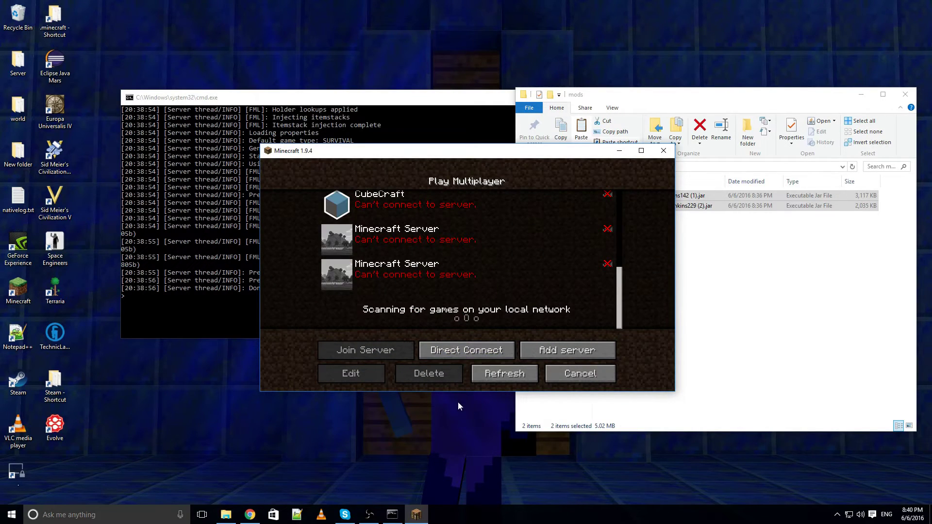
click(481, 374)
scroll(479, 308, down, 5)
scroll(479, 308, down, 2)
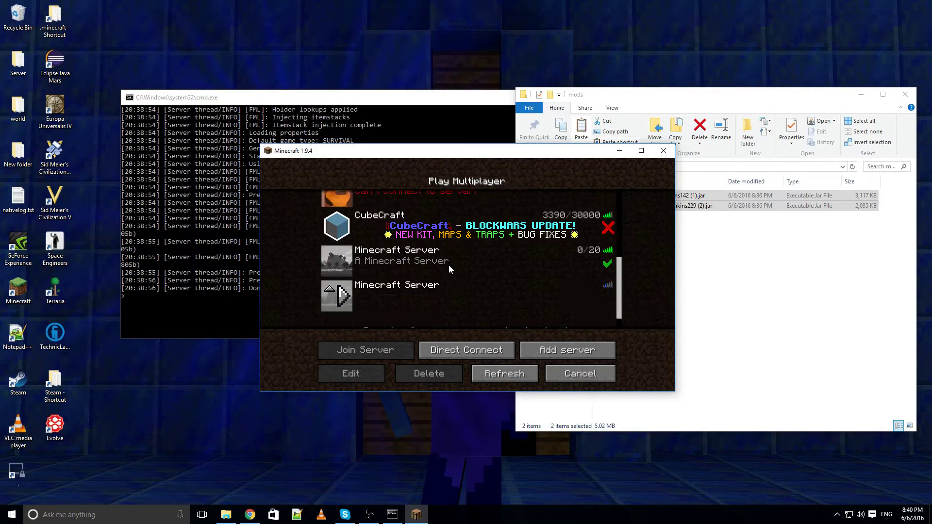
click(444, 262)
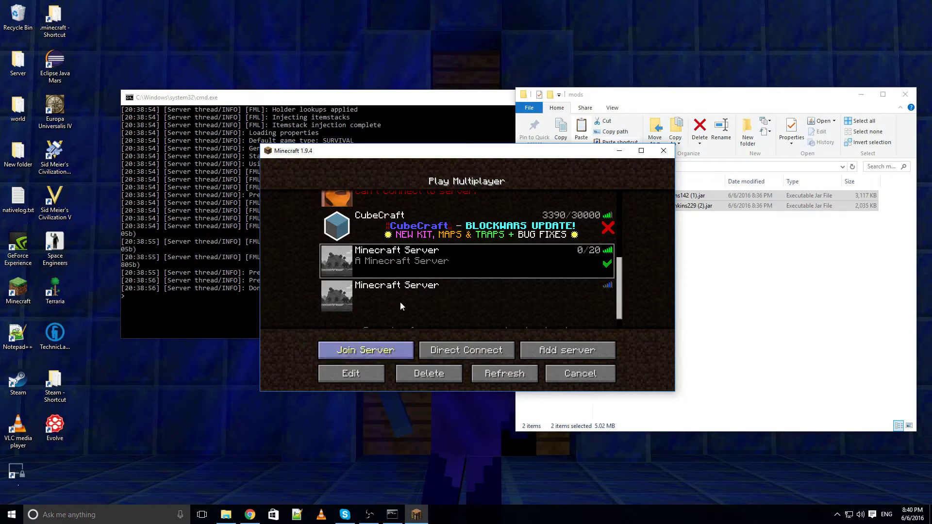
click(362, 374)
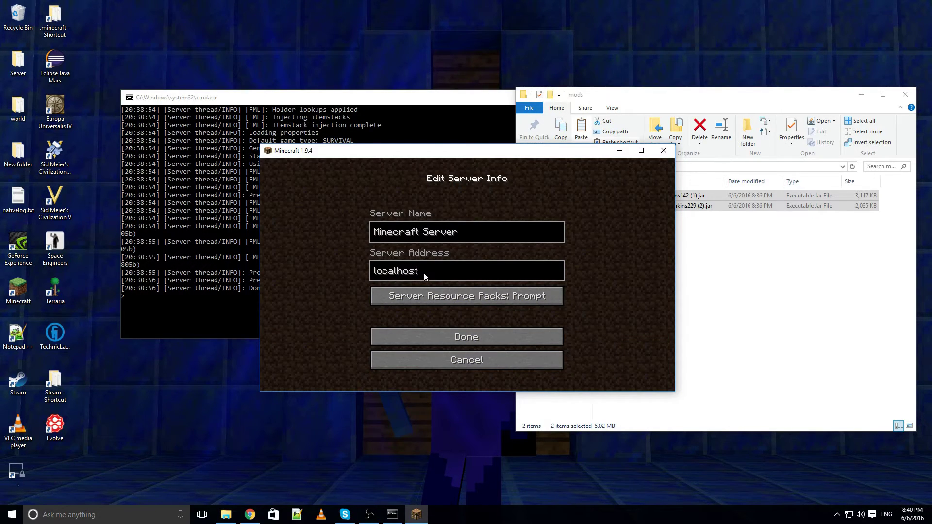
click(457, 363)
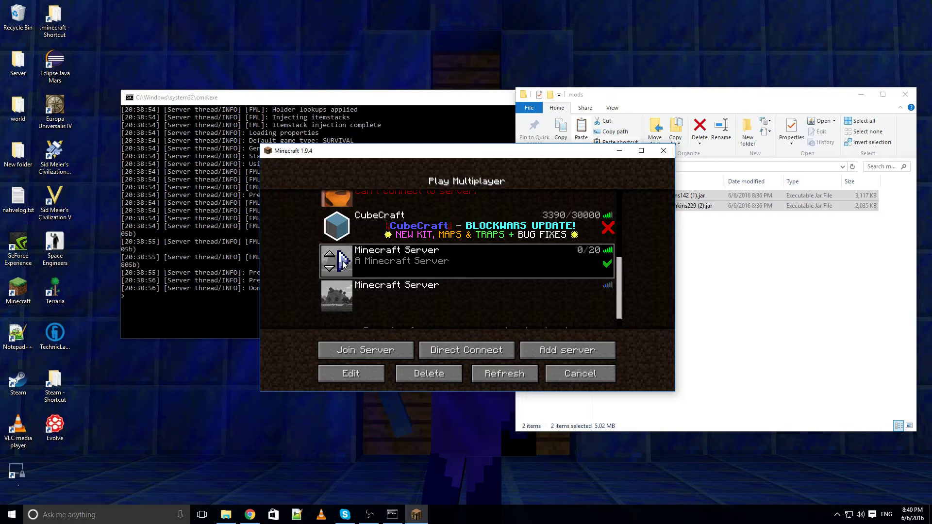
mouse_move(419, 152)
mouse_down()
mouse_move(641, 272)
mouse_move(406, 128)
mouse_up()
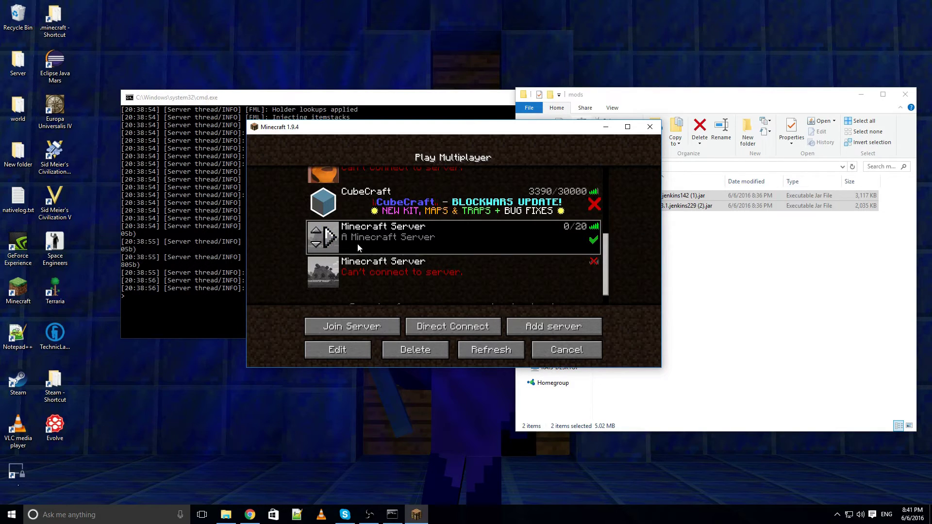
Join the local Minecraft Server and check the player inventory in-world.
click(330, 237)
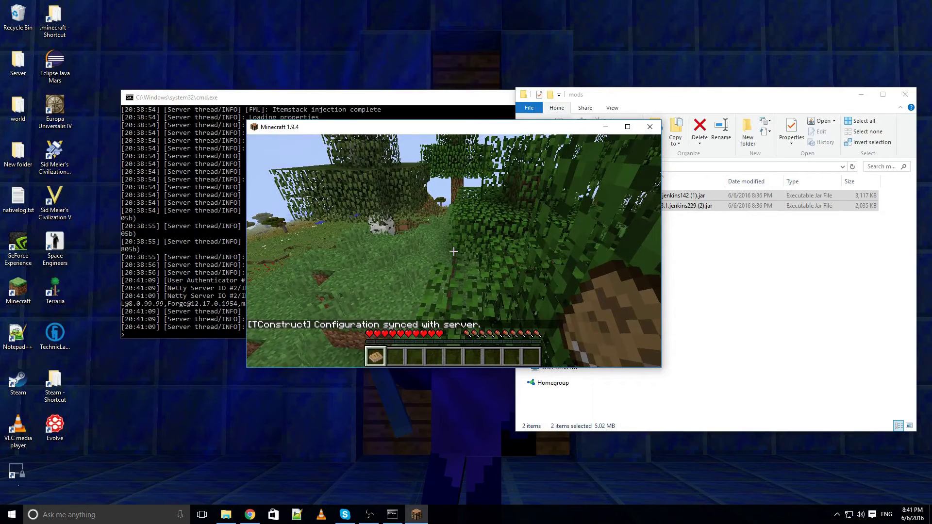
key(e)
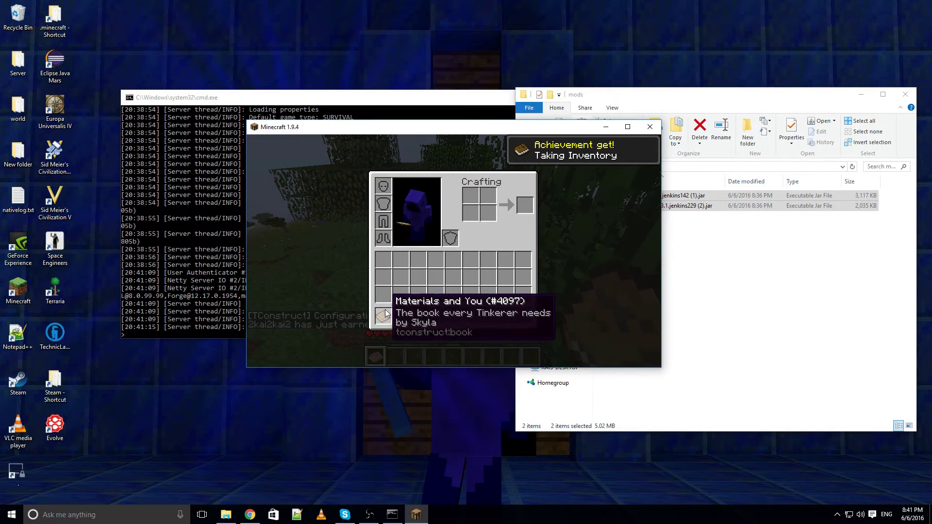
key(e)
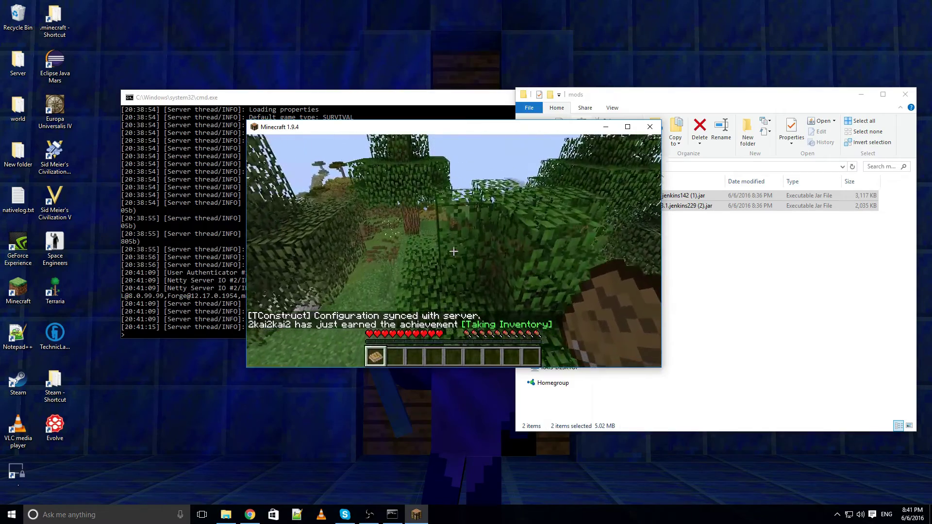
key(w)
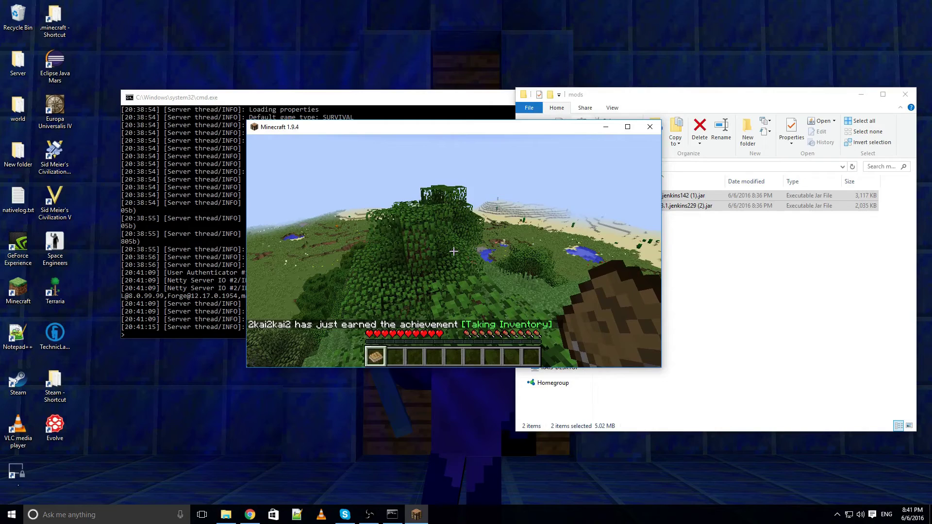
key(e)
key(e)
Grant the player operator status with the op command in the server console, then resume play.
key(Escape)
click(235, 304)
text(o)
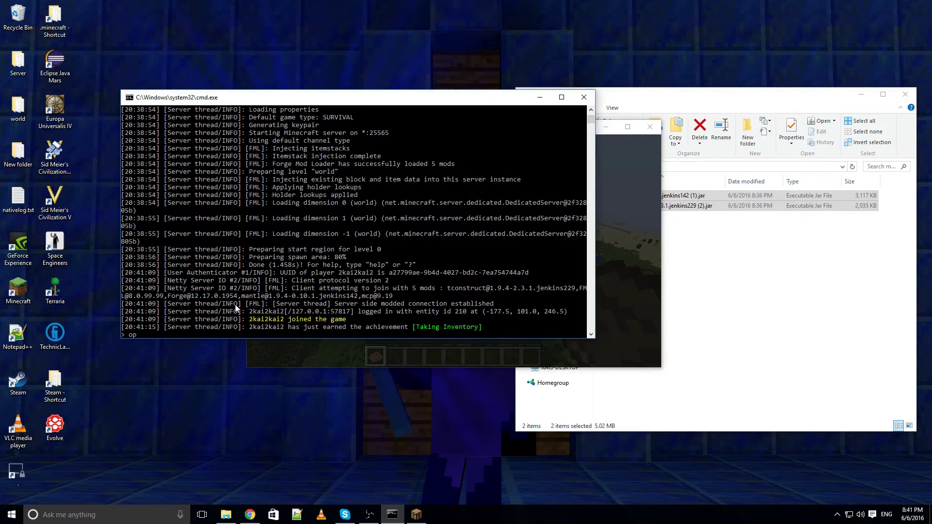
text(p 2kai2kai2)
key(Return)
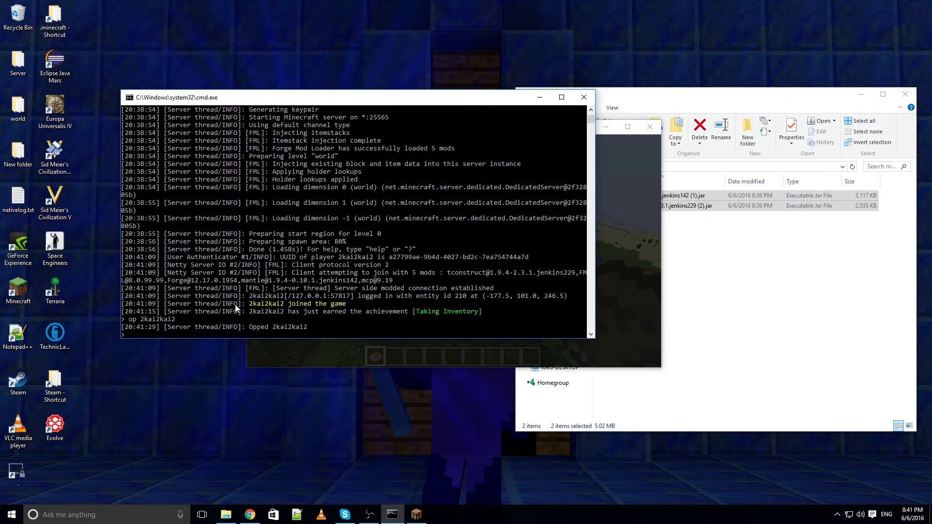
click(634, 237)
click(453, 211)
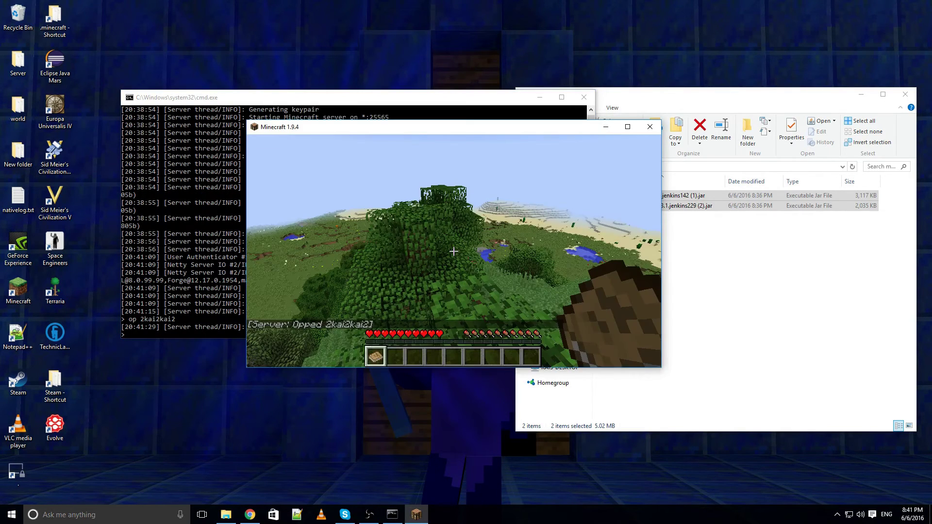
Switch to Creative Mode with the /gamemode 1 chat command.
key(slash)
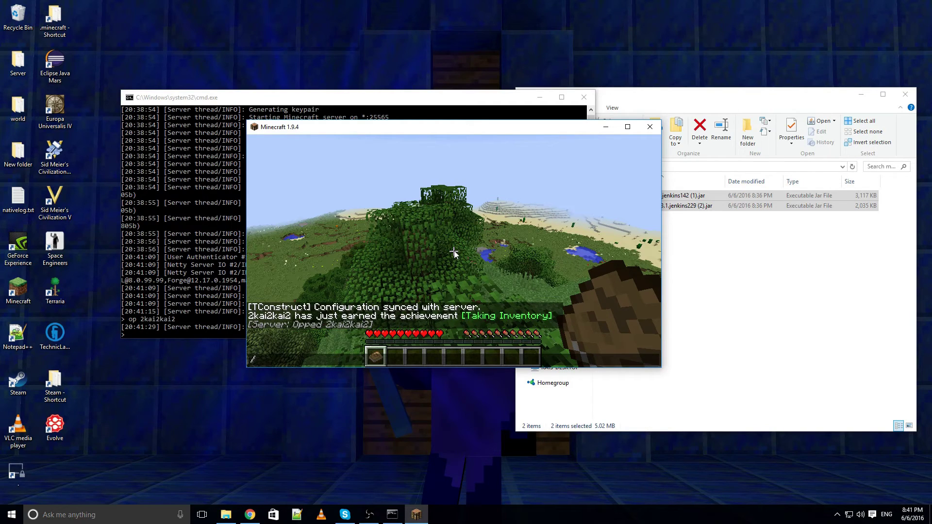
text(gamemode)
key(Tab)
text(1)
key(Return)
Put Seared Bricks from the Tinkers' Smeltery tab in hotbar slot 2 and place a block.
key(e)
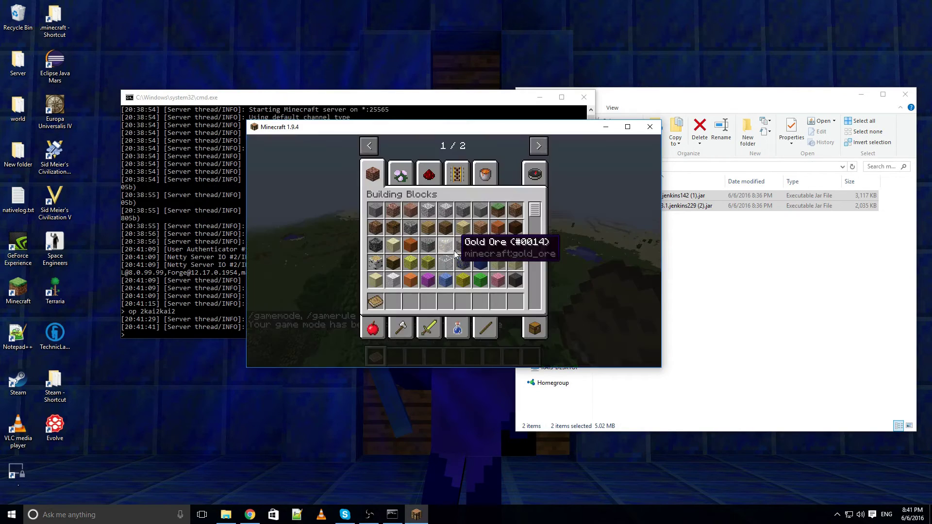
click(429, 174)
click(486, 174)
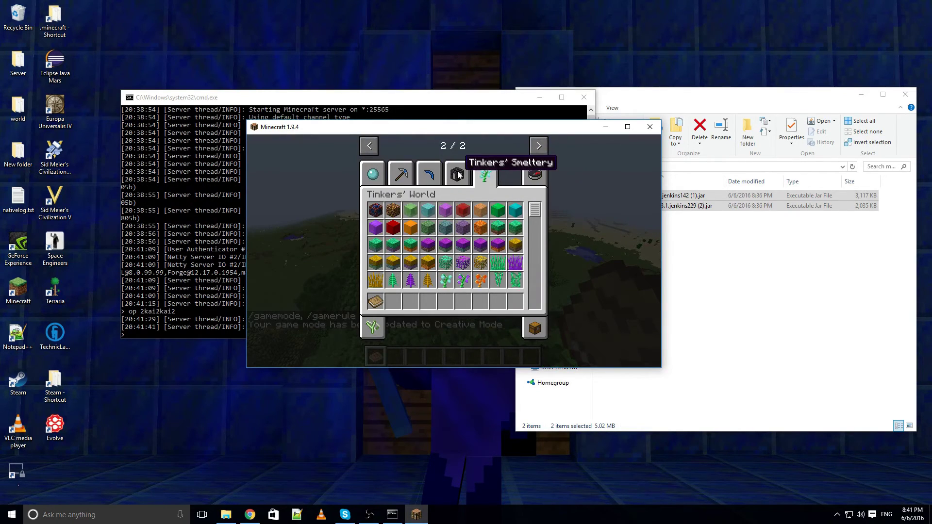
click(457, 173)
click(375, 210)
click(395, 357)
key(e)
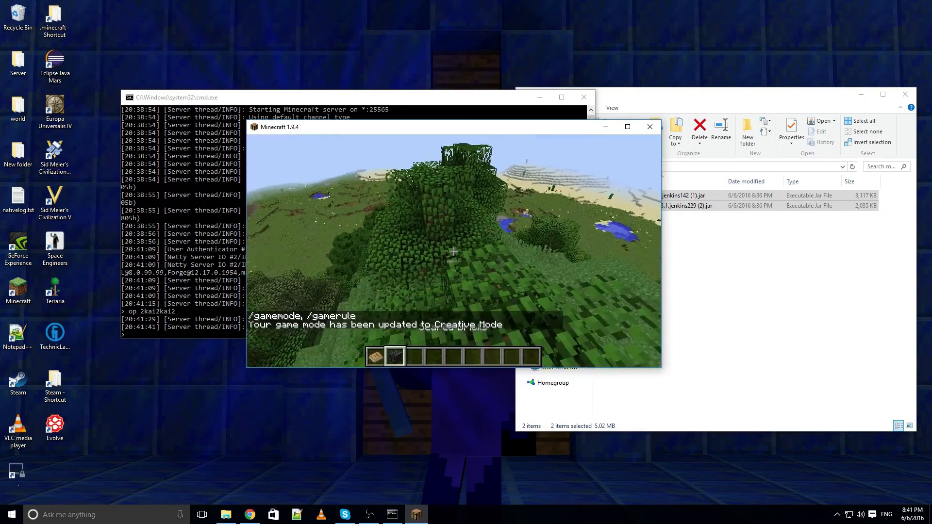
right_click(453, 251)
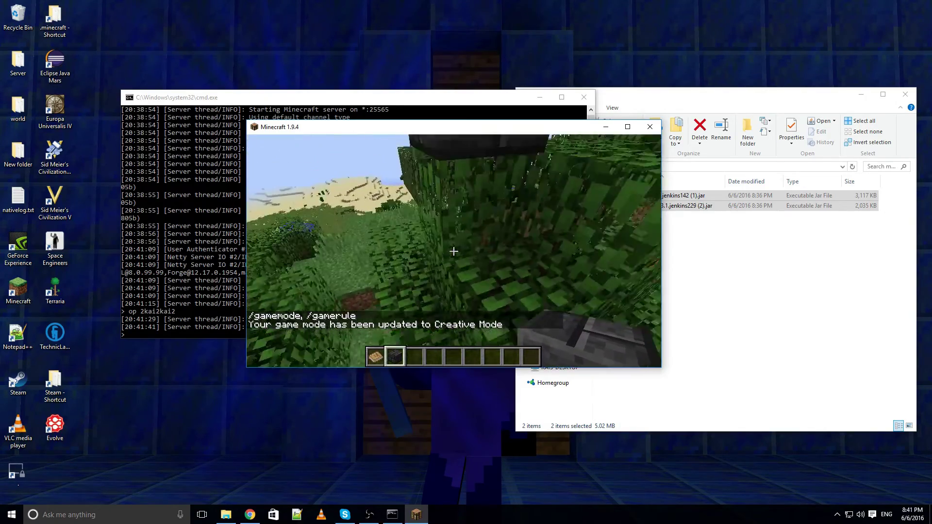
key(space)
key(s)
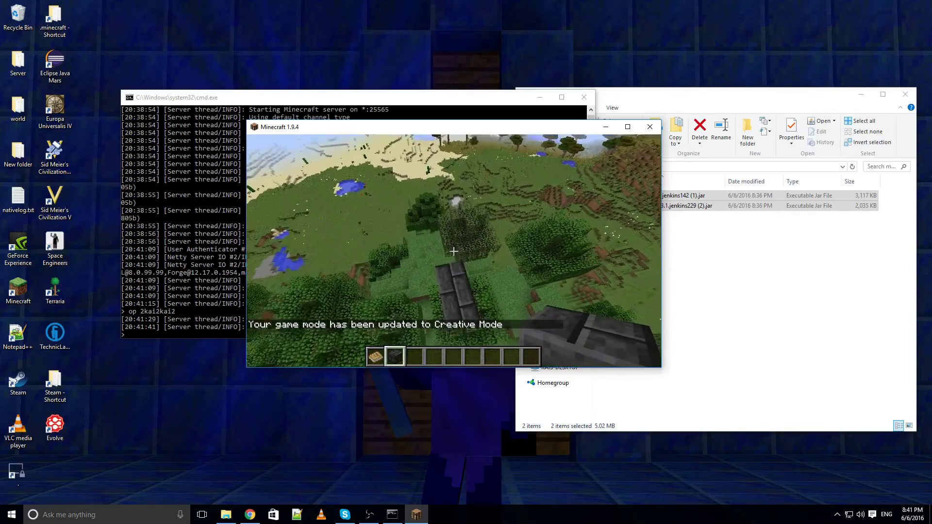
key(space)
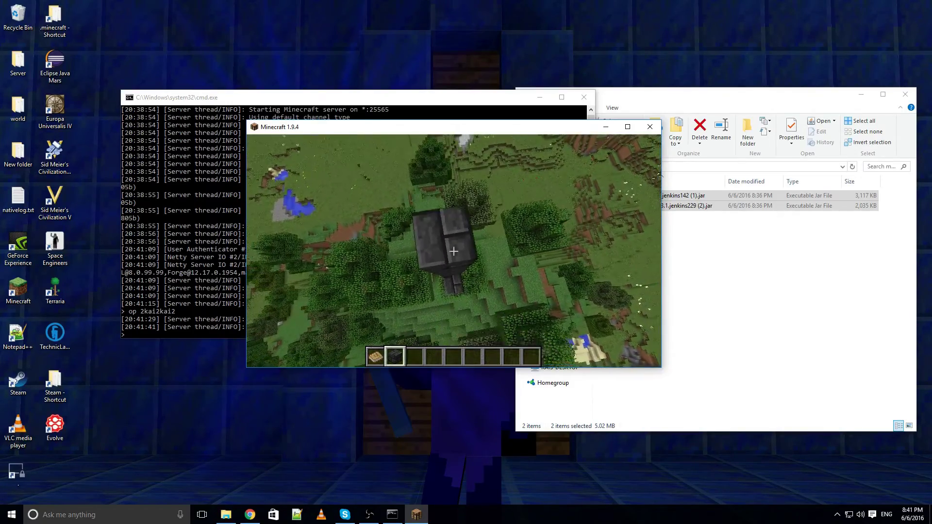
Pause Minecraft, go up to the forge server folder in Explorer and select server.properties.
mouse_move(454, 251)
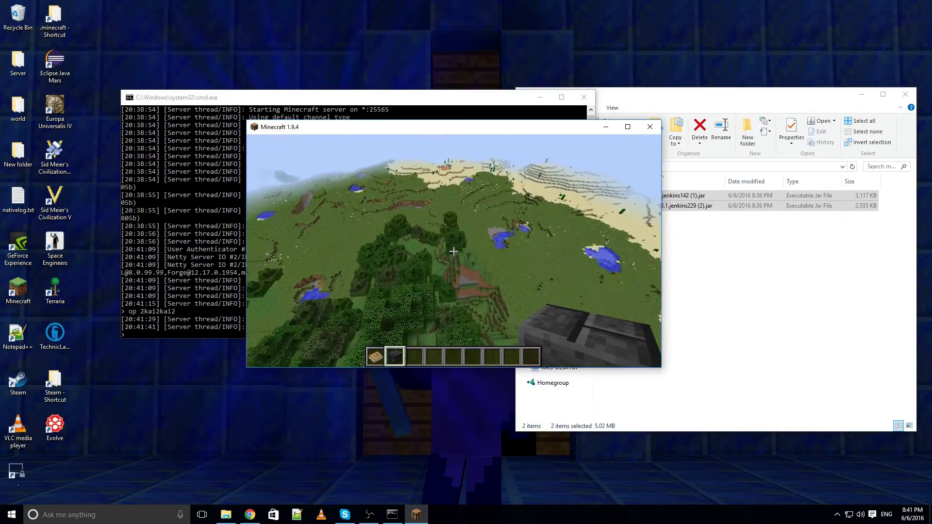
key(Escape)
click(848, 312)
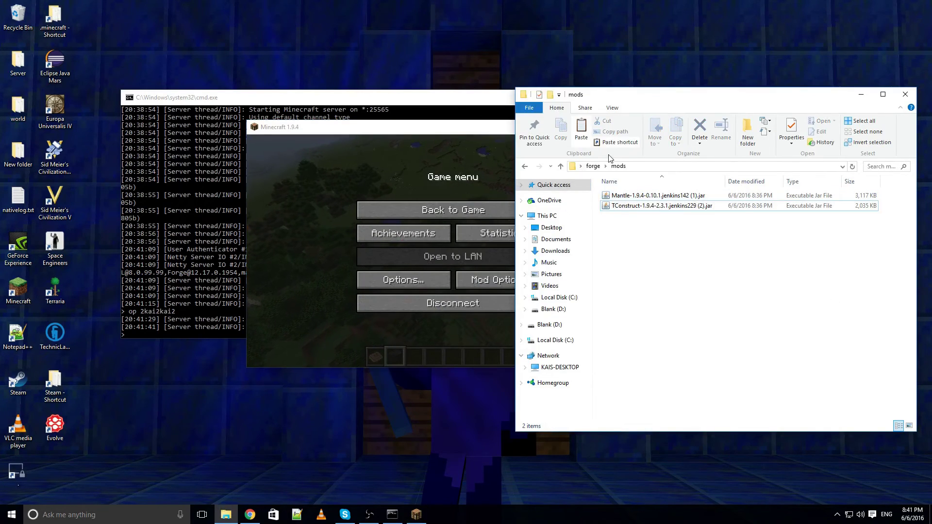
click(593, 166)
click(626, 196)
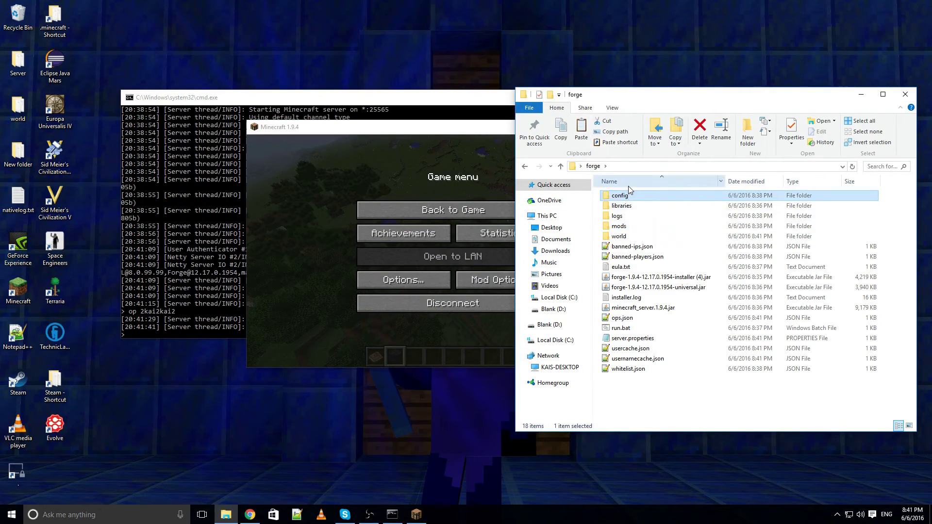
click(644, 339)
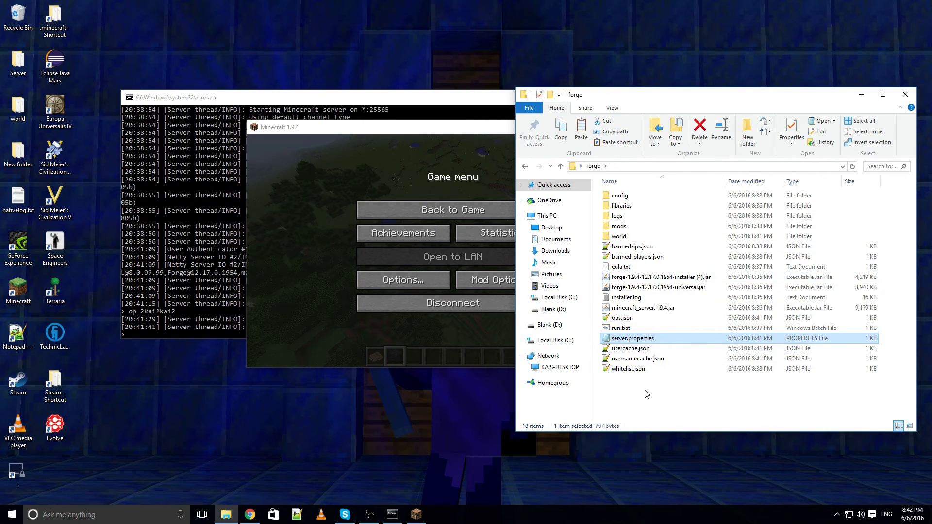
Highlight the player join lines in the server console, clear the selections, and return to Minecraft.
click(238, 228)
drag(292, 250, 424, 316)
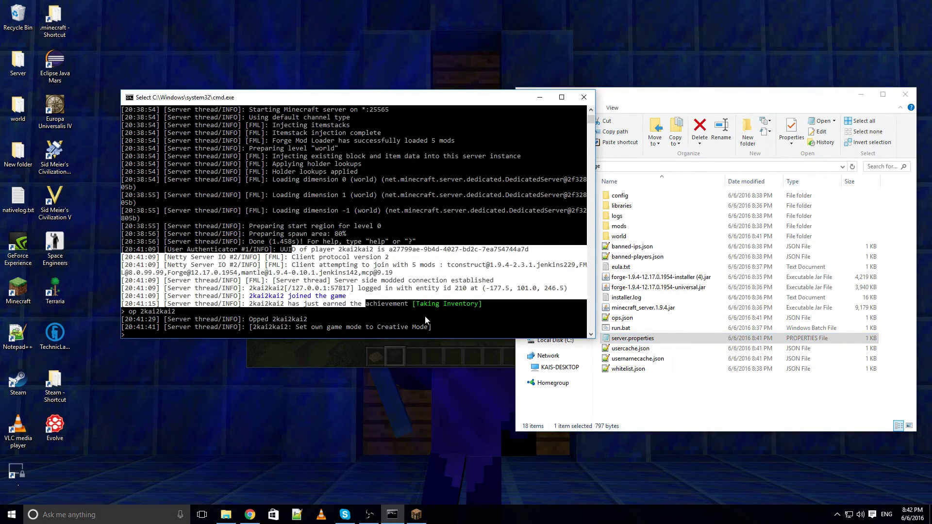
click(659, 397)
click(368, 238)
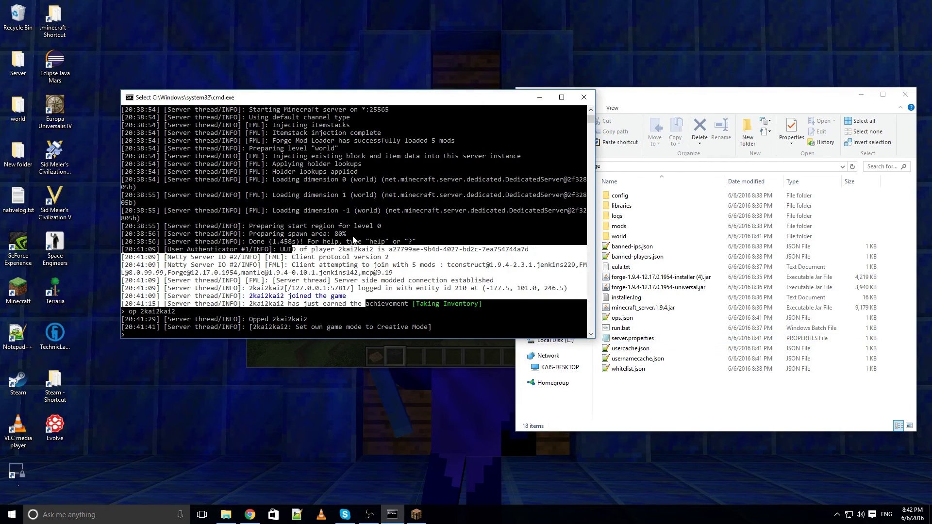
click(274, 226)
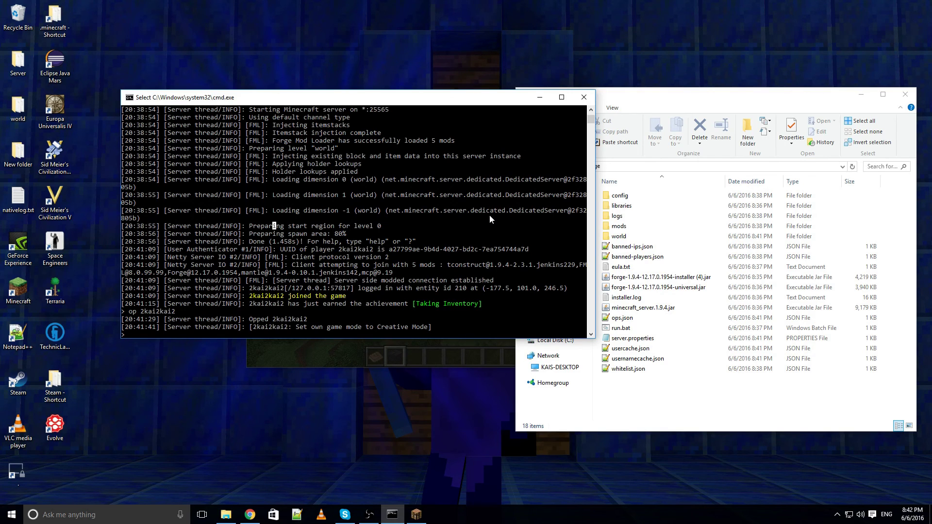
click(447, 355)
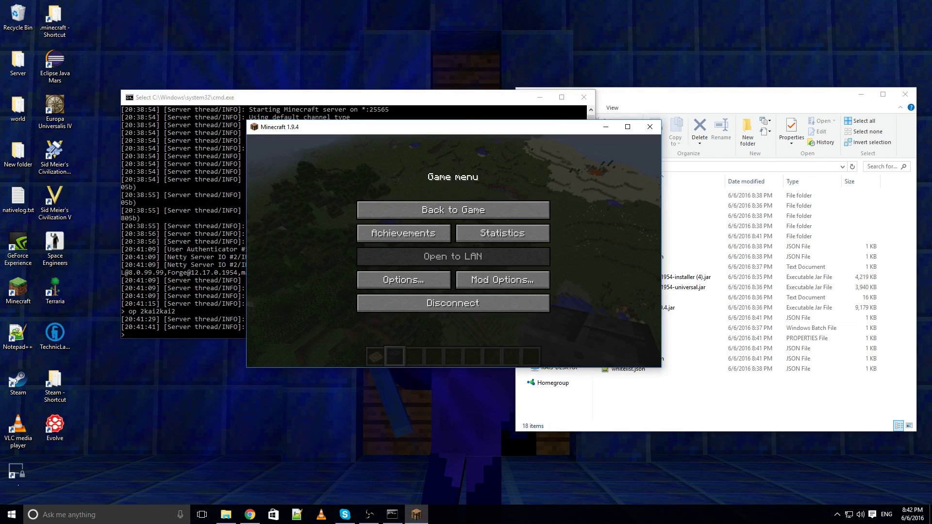